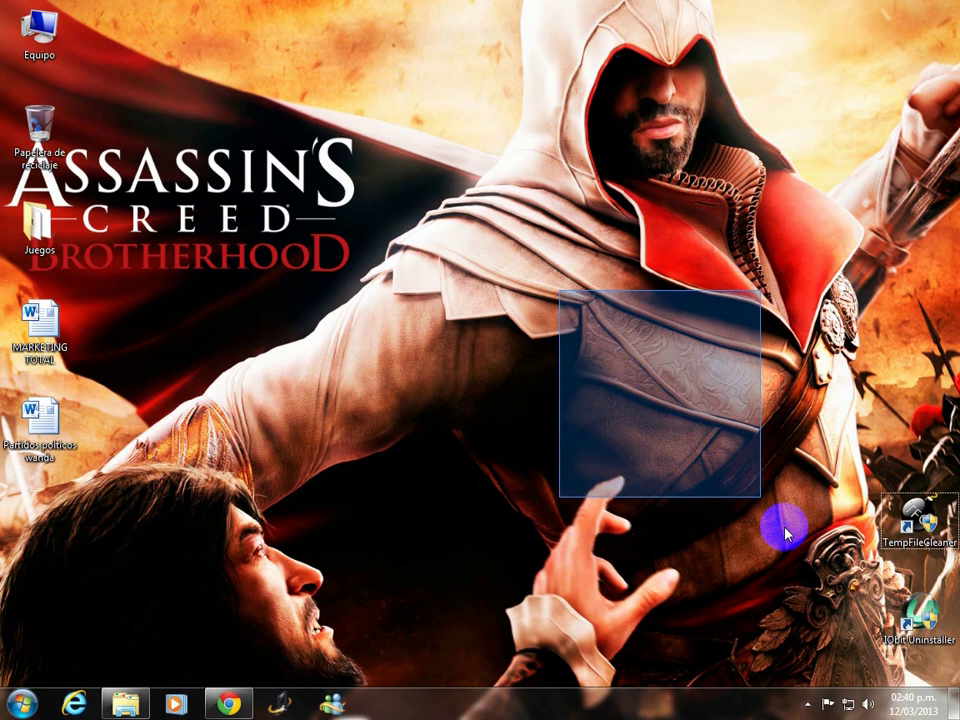
- Move the TempFileCleaner and IObit Uninstaller shortcuts to the middle of the desktop, one above the other
left_click_drag(842, 430, 880, 598)
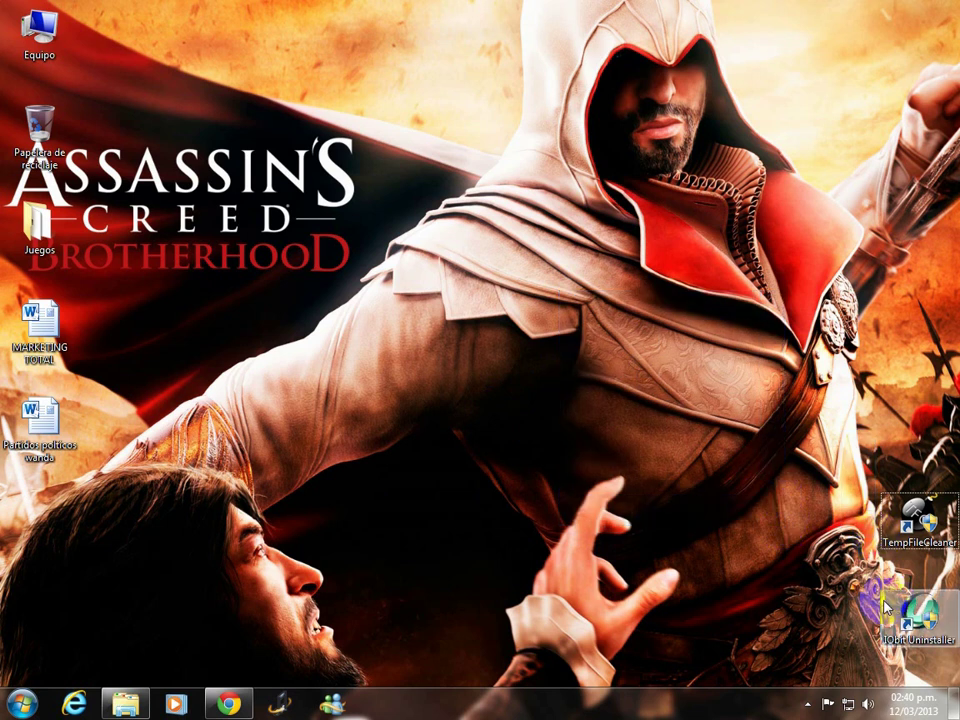
left_click_drag(911, 506, 465, 310)
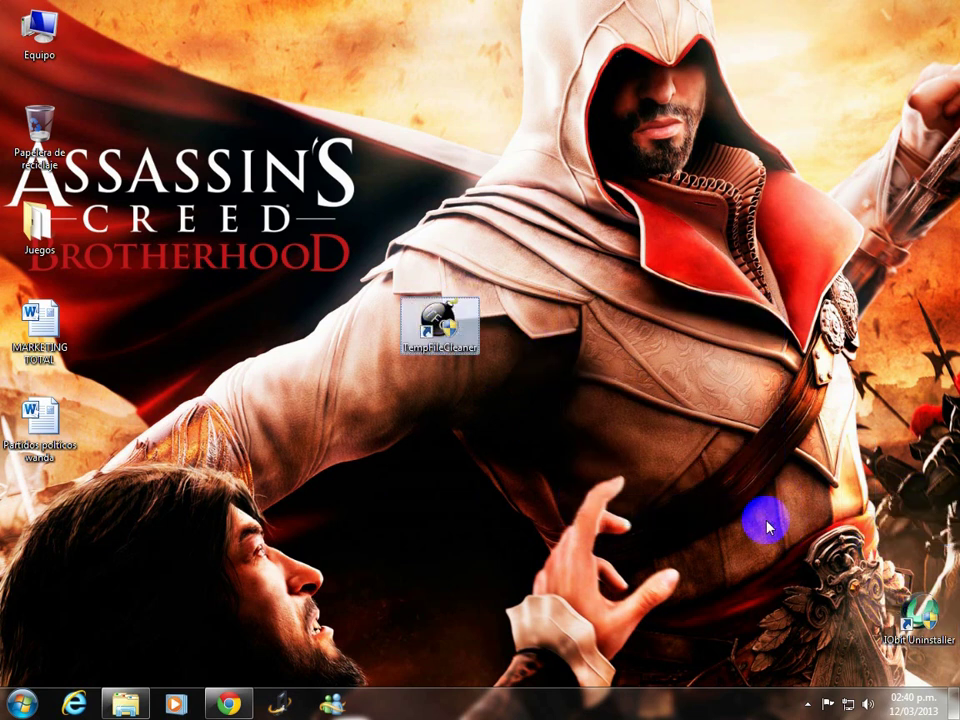
left_click_drag(911, 611, 444, 440)
left_click_drag(599, 560, 375, 334)
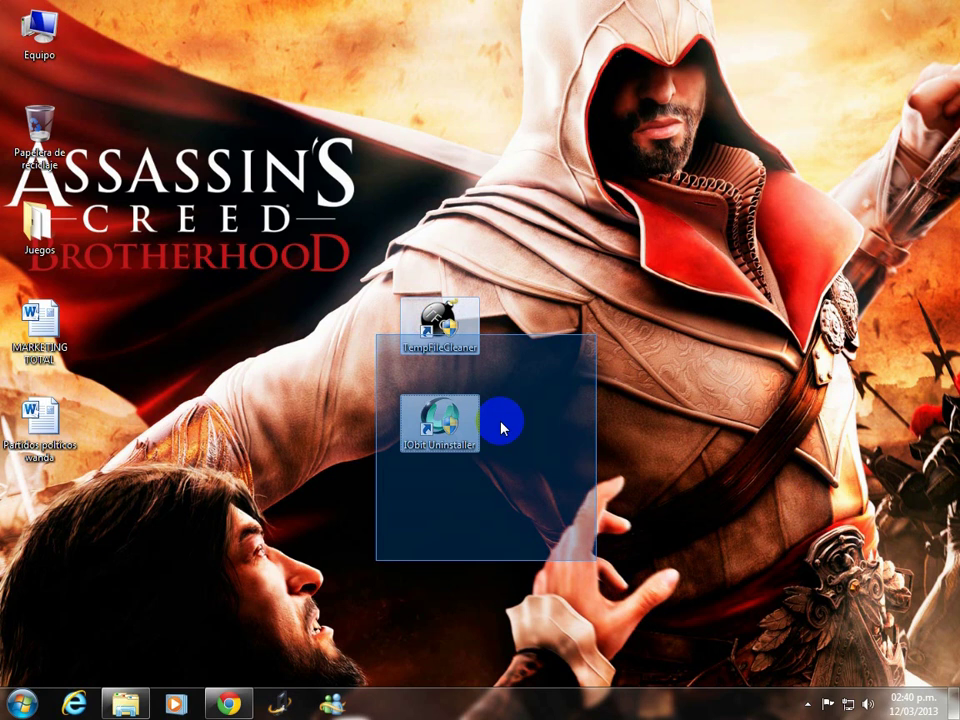
left_click(501, 424)
left_click(456, 342)
left_click(514, 500)
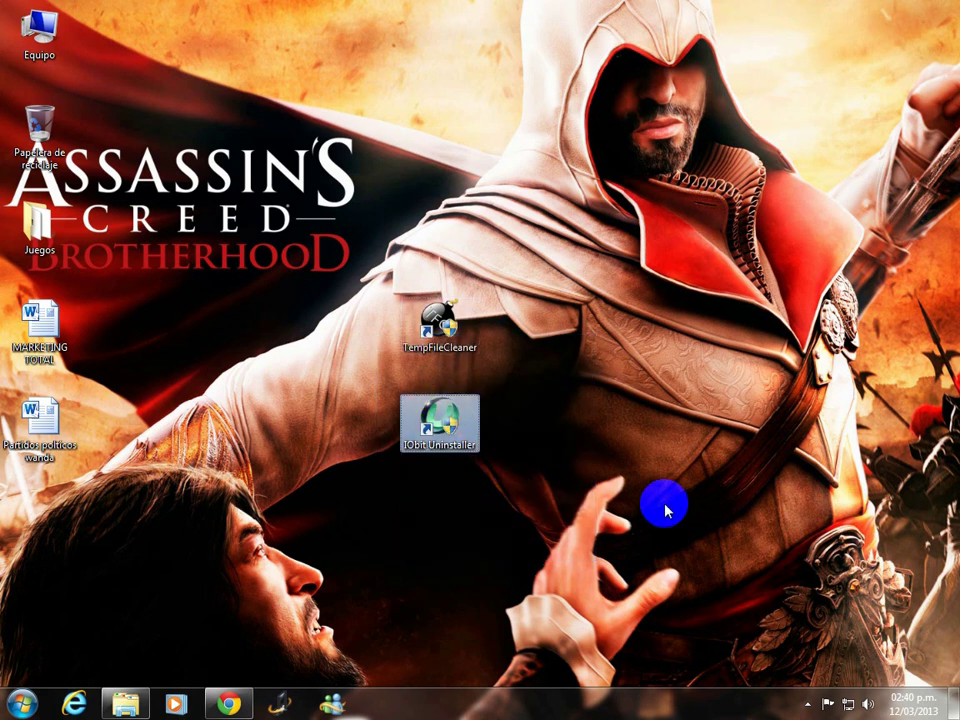
left_click(446, 330)
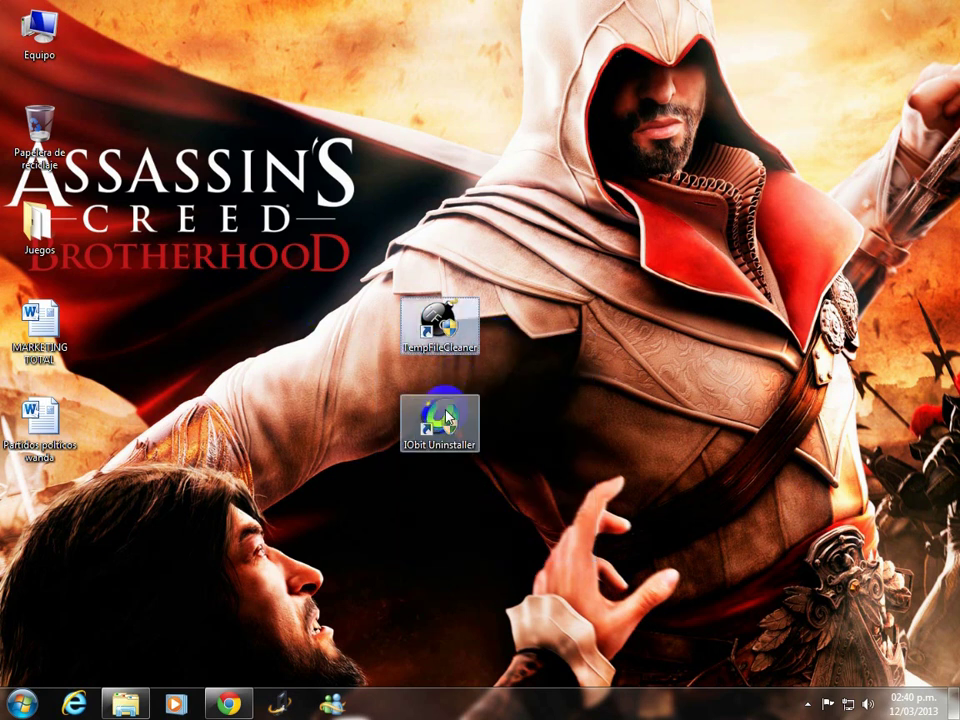
left_click(454, 424)
mouse_move(335, 695)
left_mouse_down()
mouse_move(268, 638)
mouse_move(294, 699)
mouse_move(345, 700)
left_mouse_up()
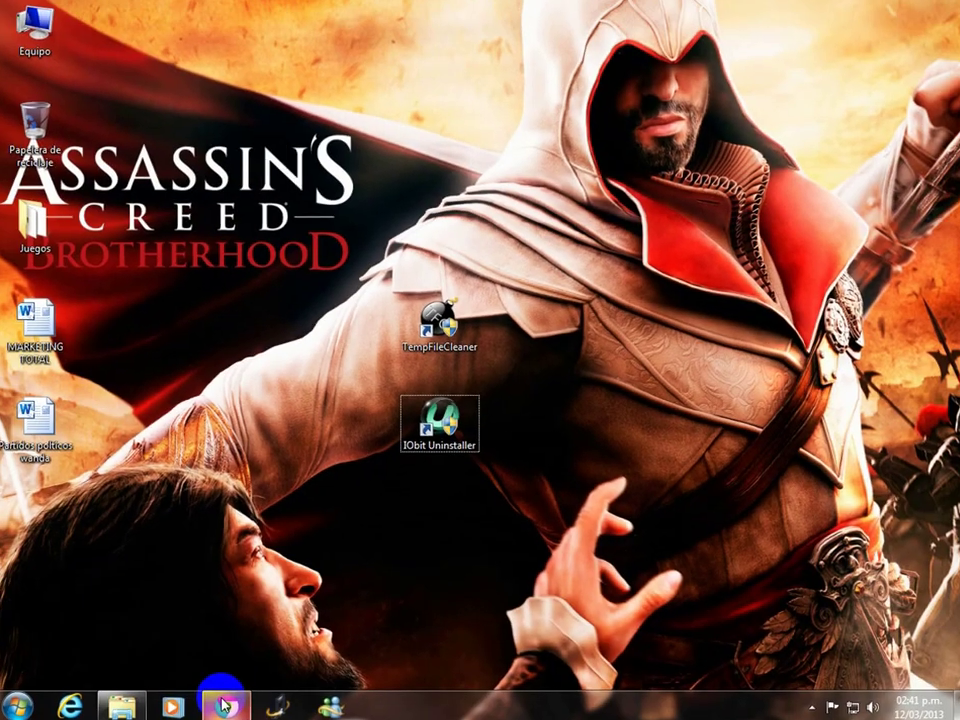
- Switch to Chrome, accept MEGA's terms to start downloading TempFileCleaner.exe, and abandon the download page
left_click(234, 668)
left_click(506, 374)
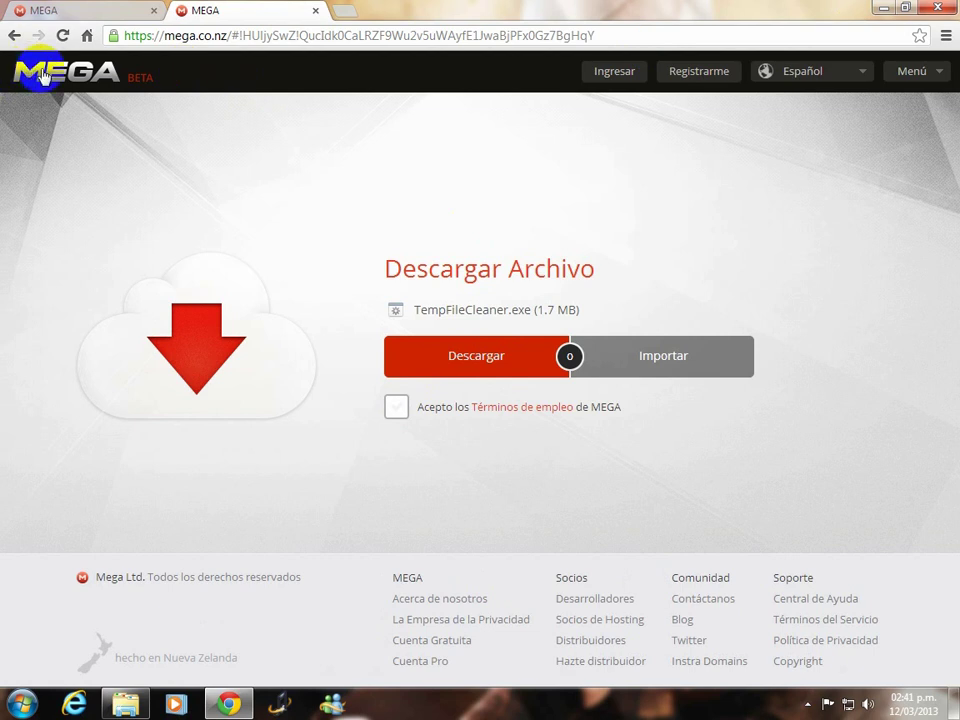
left_click(396, 408)
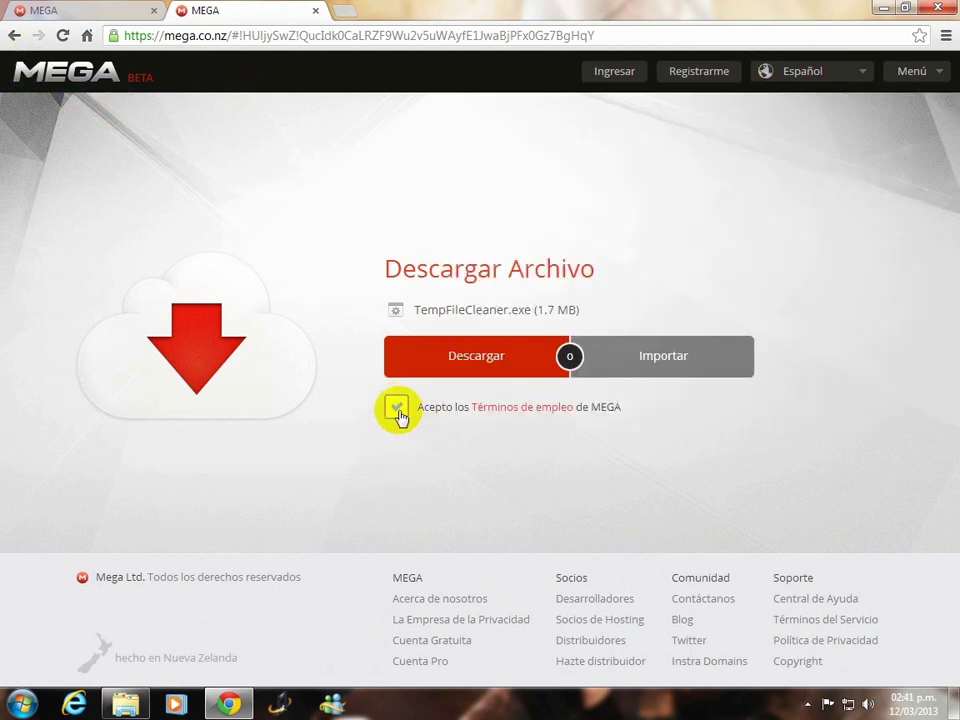
left_click(455, 358)
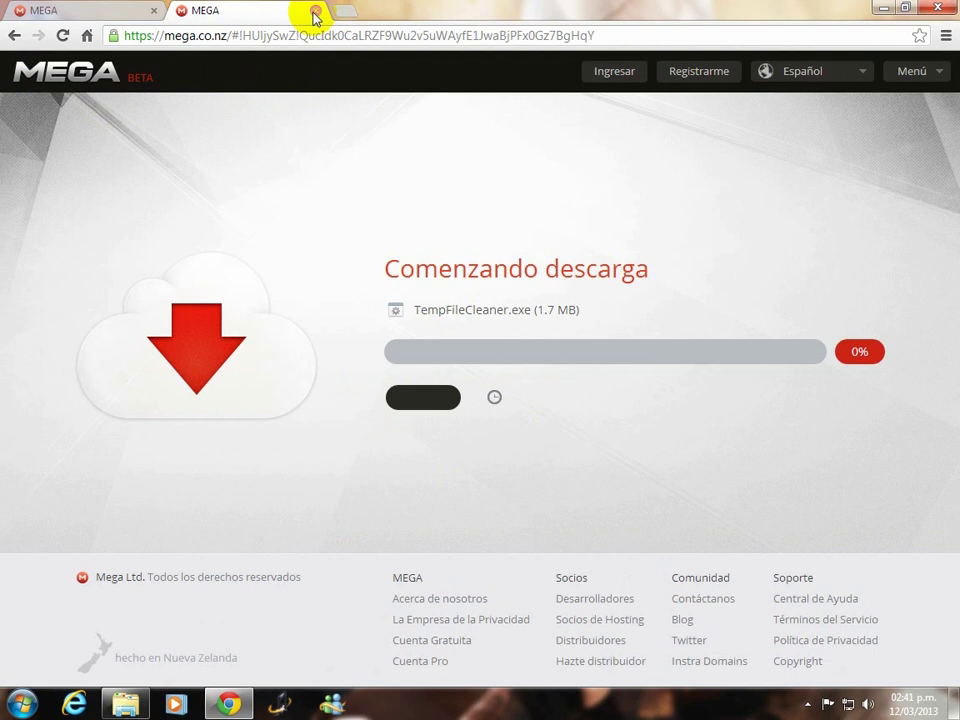
key("ctrl+w")
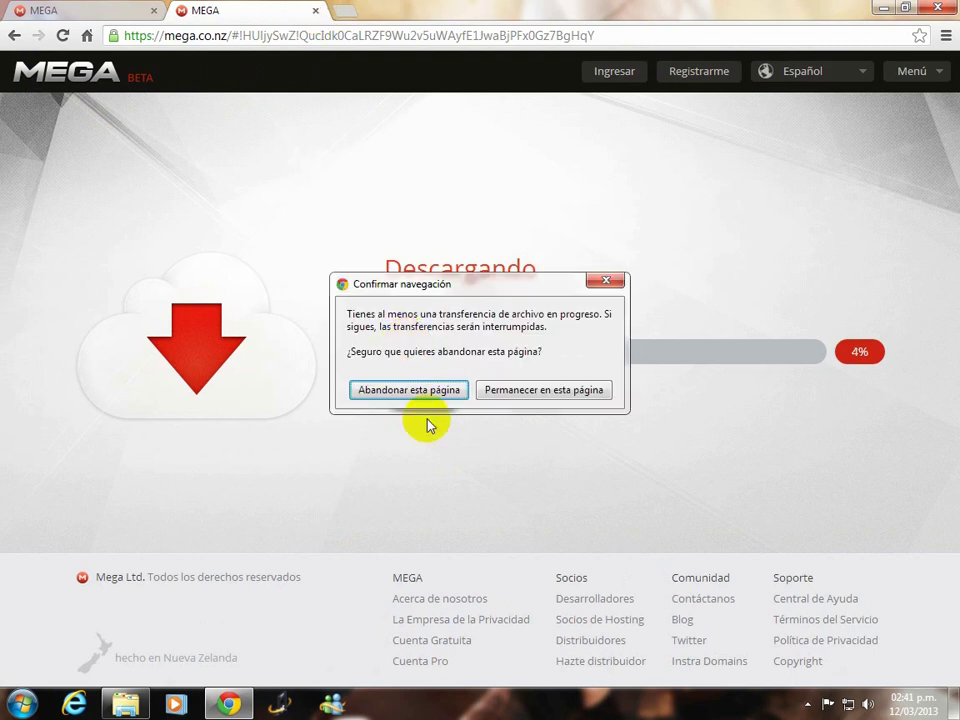
left_click(410, 392)
left_click_drag(474, 349, 489, 481)
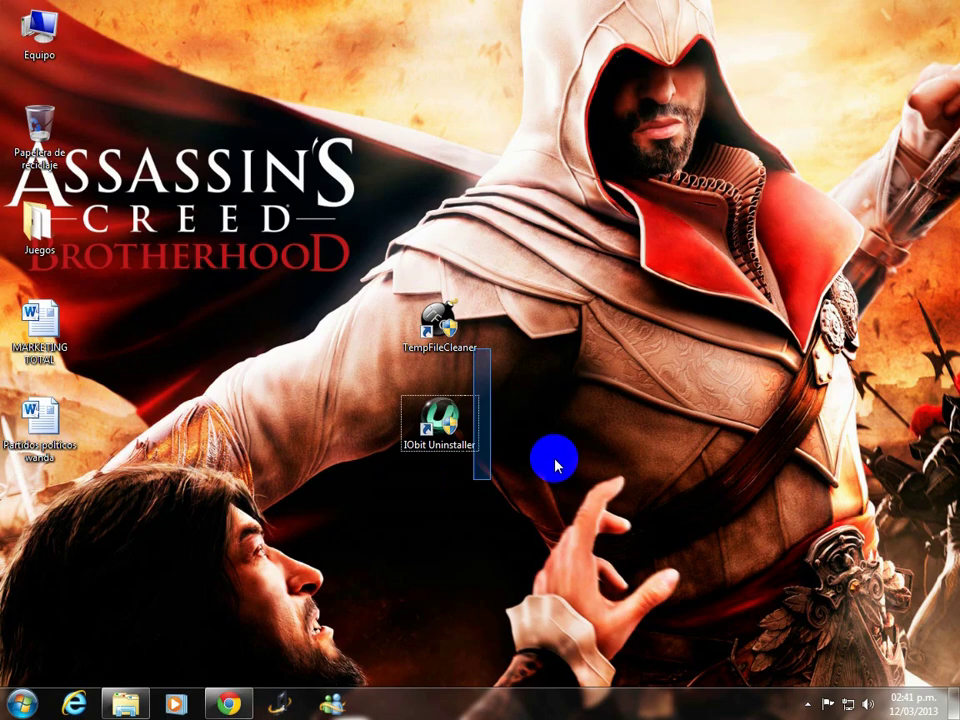
left_click_drag(551, 446, 568, 486)
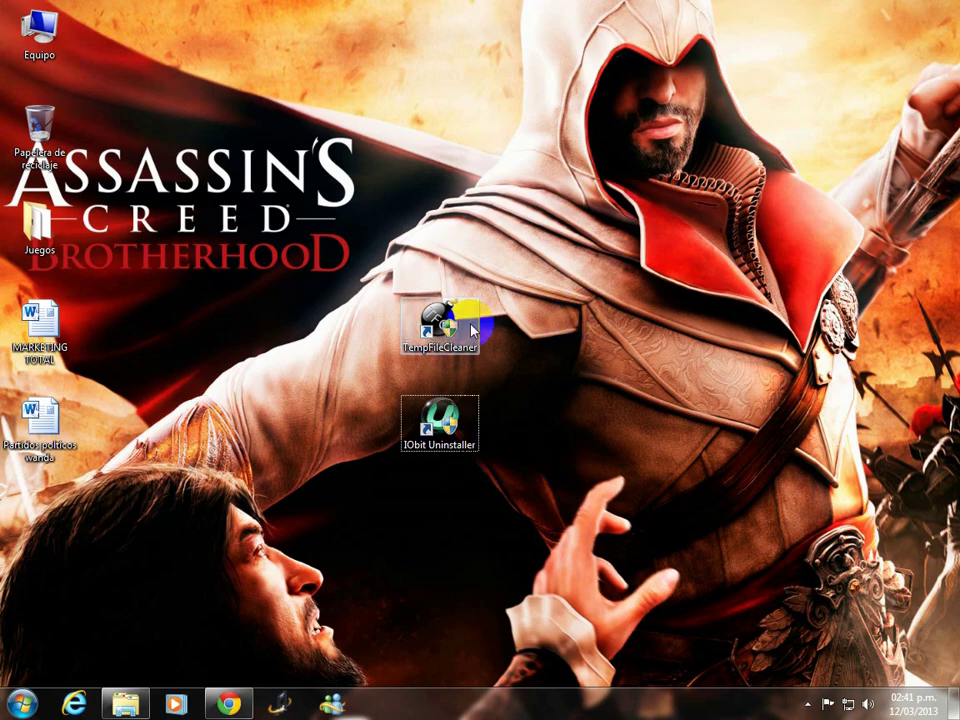
left_click_drag(567, 376, 596, 404)
left_click(453, 328)
right_click(453, 322)
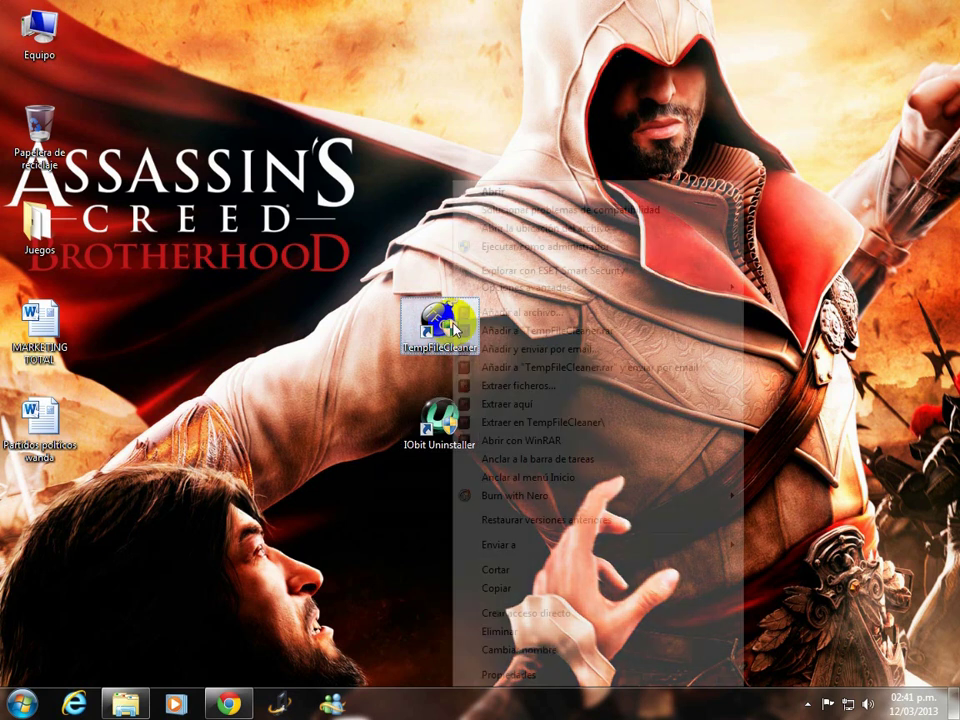
left_click(519, 370)
mouse_move(528, 378)
left_mouse_down()
mouse_move(450, 318)
mouse_move(476, 338)
mouse_move(493, 330)
left_mouse_up()
mouse_move(574, 365)
left_mouse_down()
mouse_move(482, 336)
mouse_move(593, 398)
left_mouse_up()
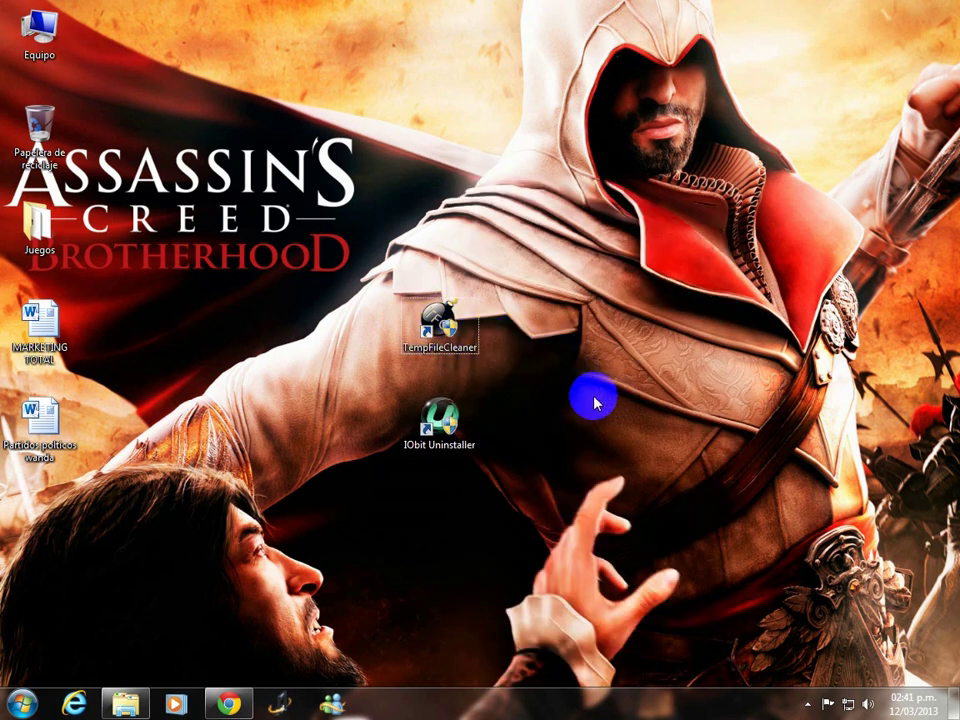
left_click_drag(521, 390, 430, 270)
left_click_drag(576, 438, 500, 262)
left_click_drag(561, 396, 465, 322)
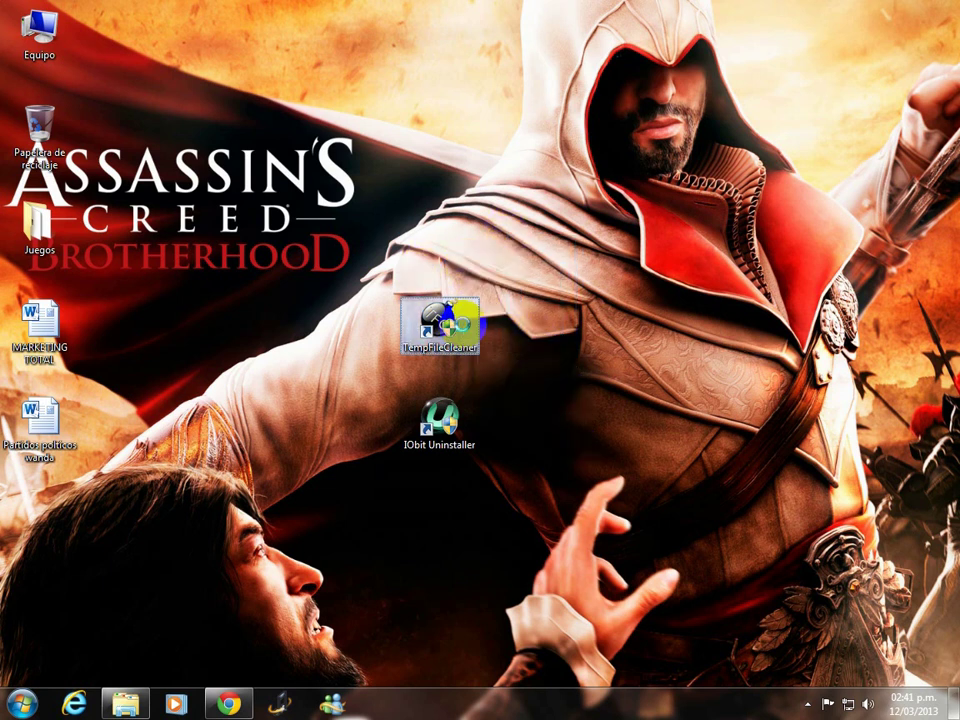
- Run the TempFileCleaner shortcut as administrator and allow the program to make changes to the computer
right_click(466, 322)
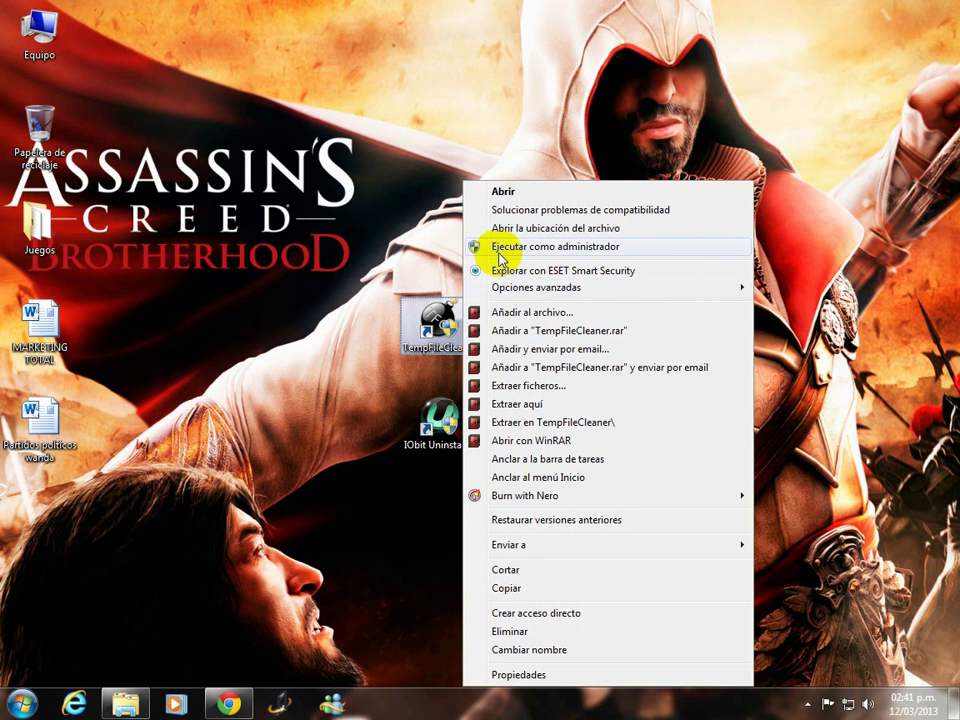
left_click(499, 251)
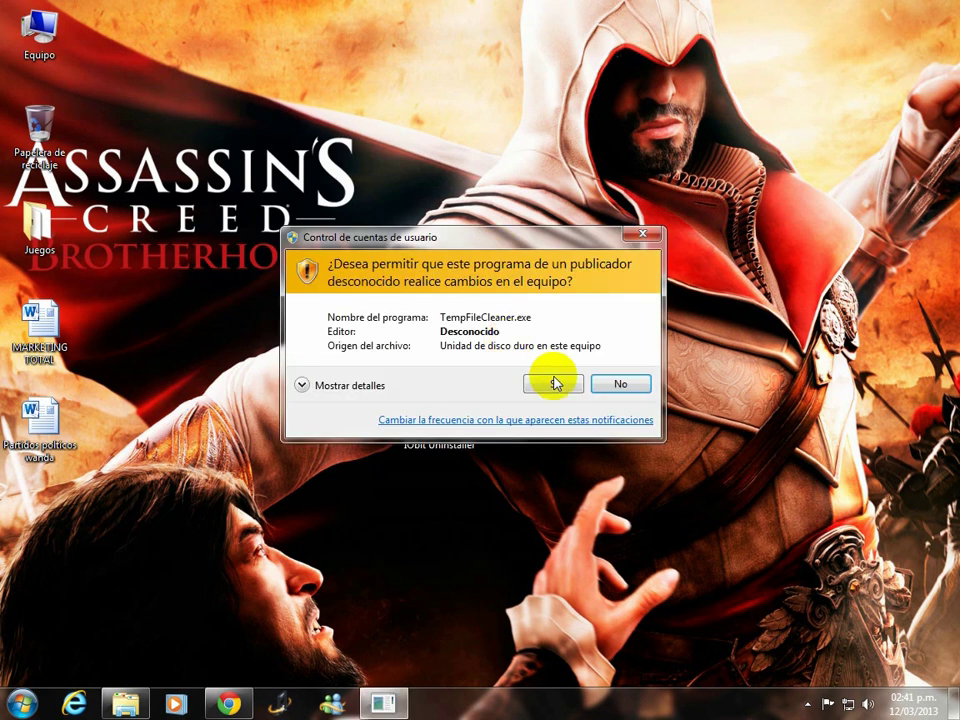
left_click(556, 385)
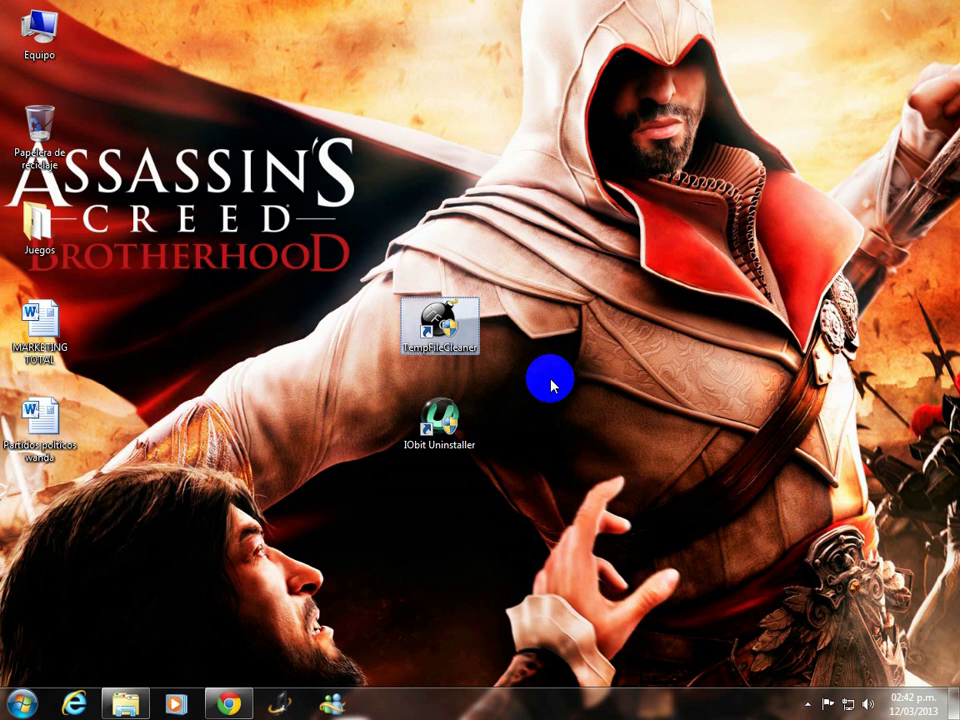
left_click(551, 385)
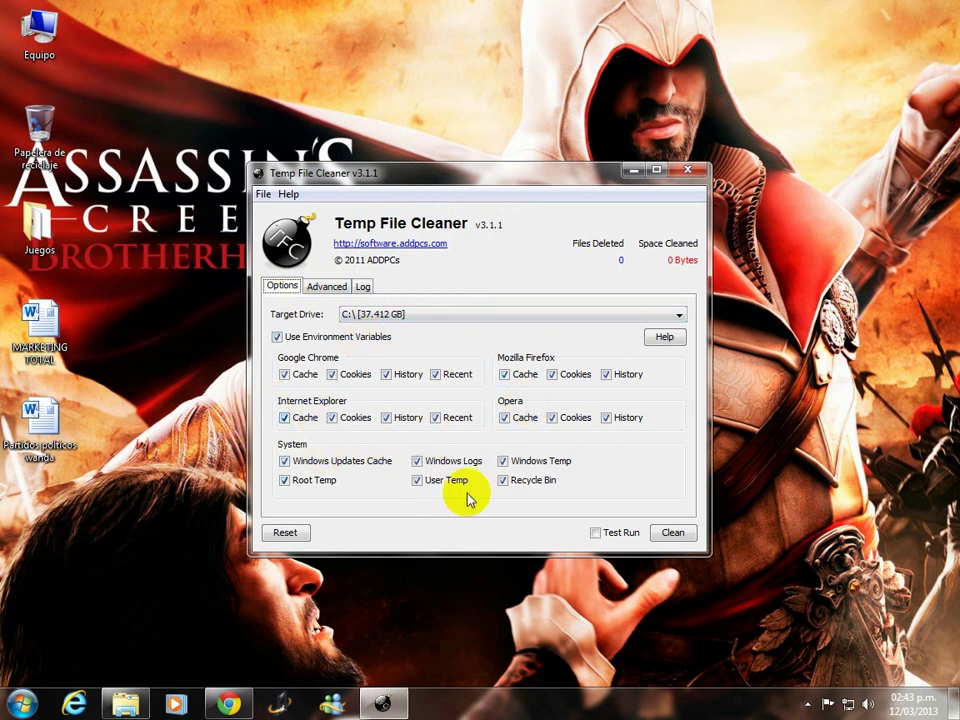
- Clean the temporary files on target drive C:\ with all browser and system options enabled
left_click(421, 315)
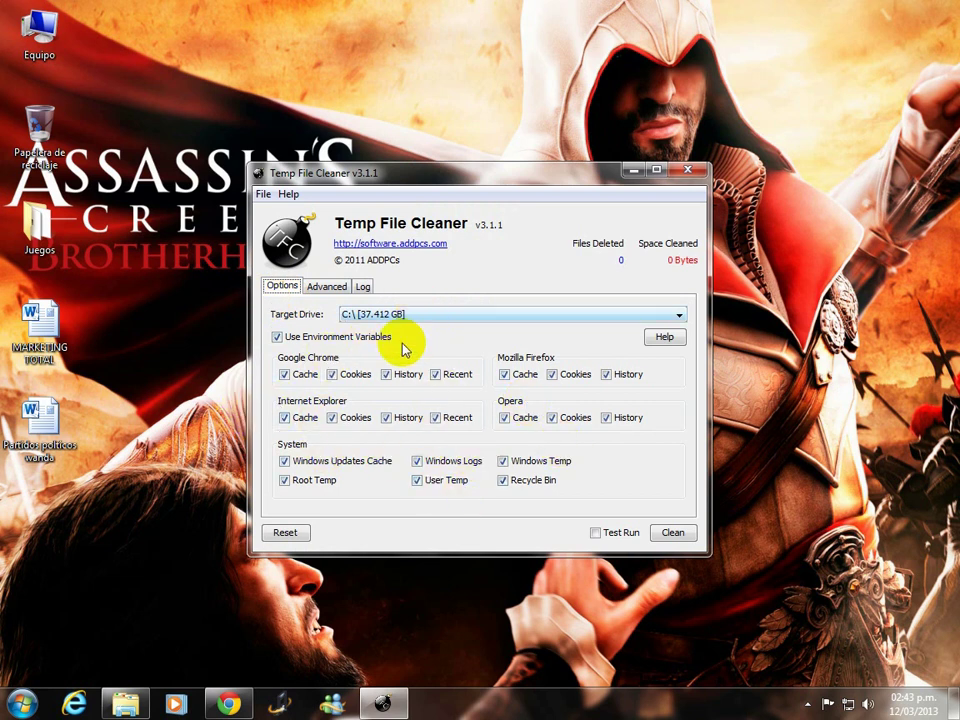
left_click(410, 315)
left_click(383, 330)
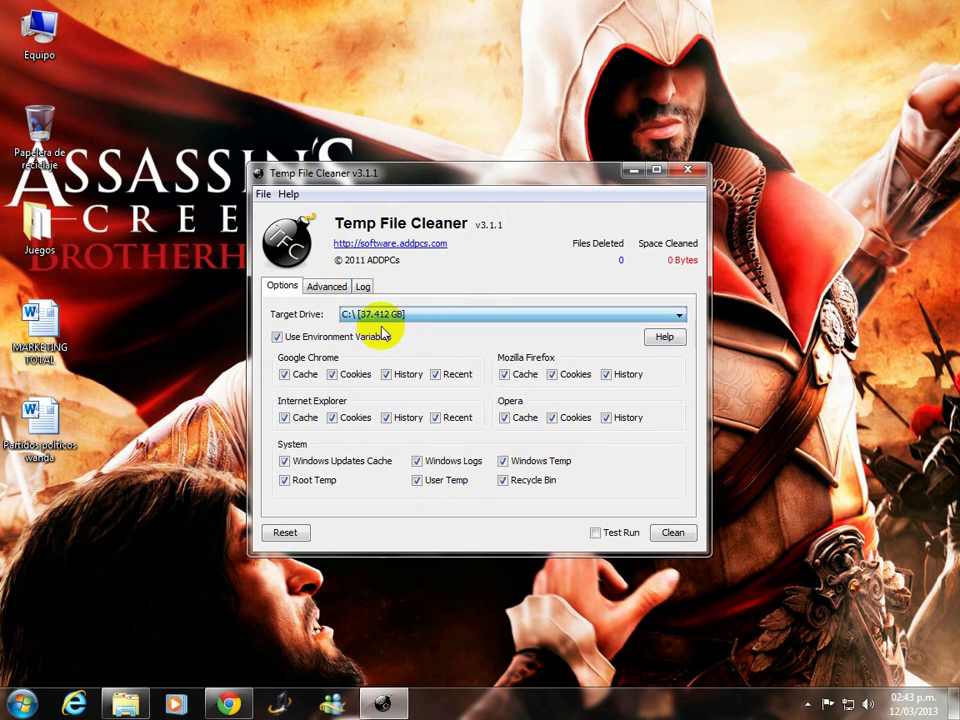
left_click(675, 540)
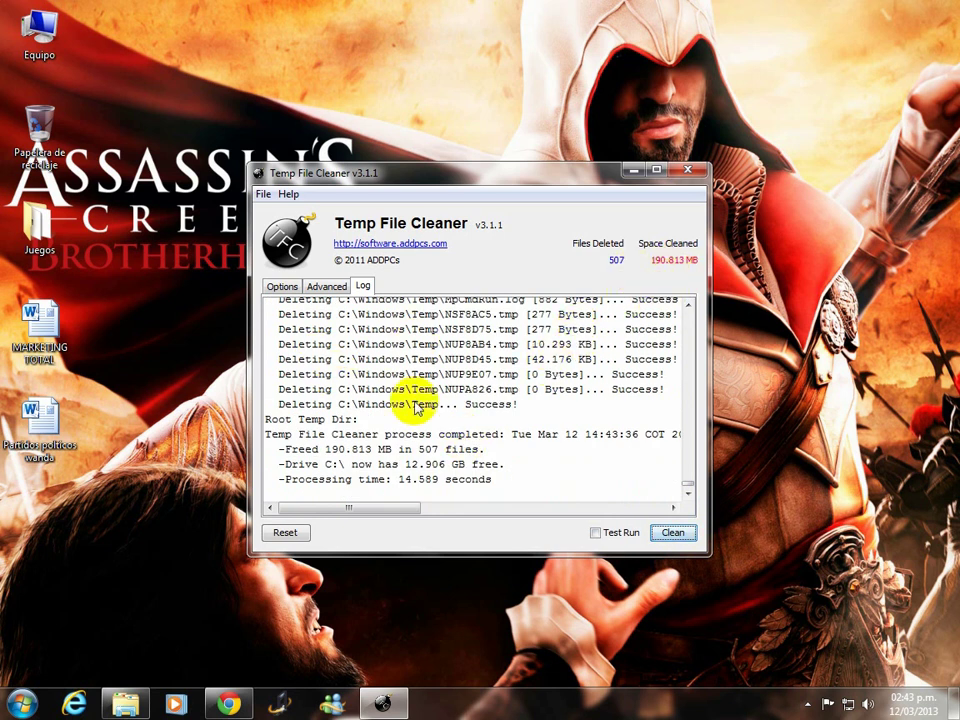
- In the advanced options, enable Excessive Search of Subdirectories, Brute force deletion, Windows Debug, Page File, Hibernation File and System Restore Data
left_click(292, 288)
left_click(326, 286)
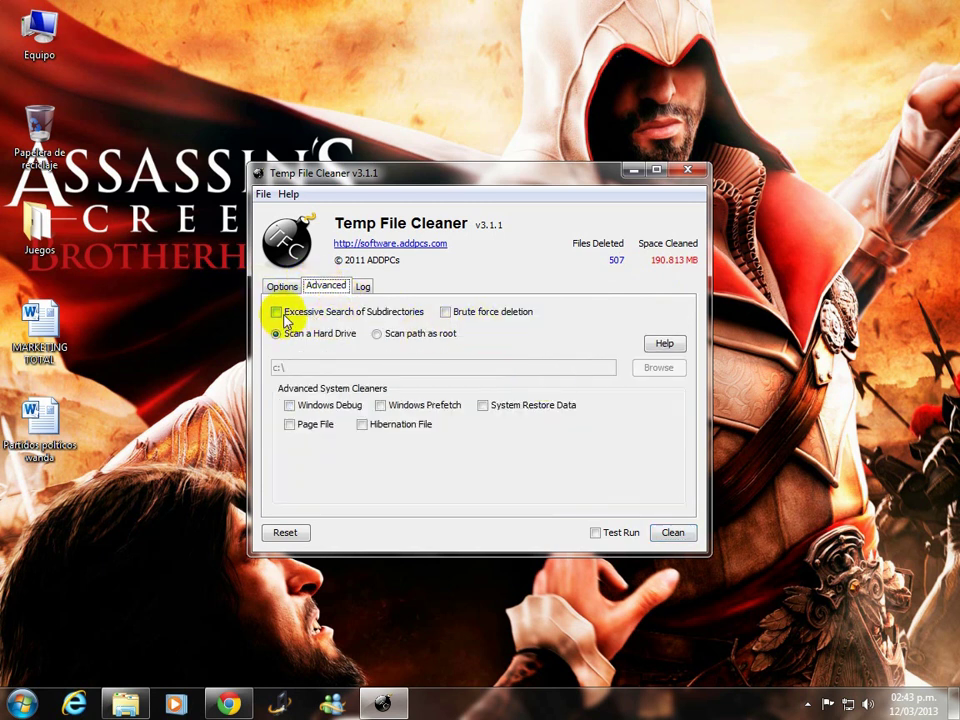
left_click(284, 314)
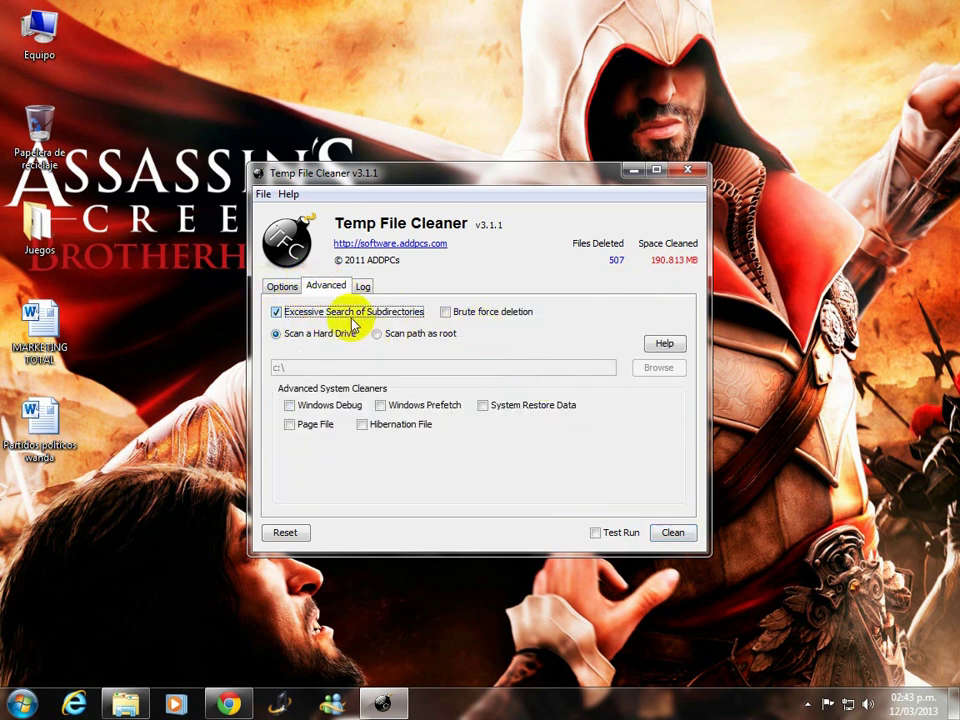
left_click(474, 315)
left_click(340, 412)
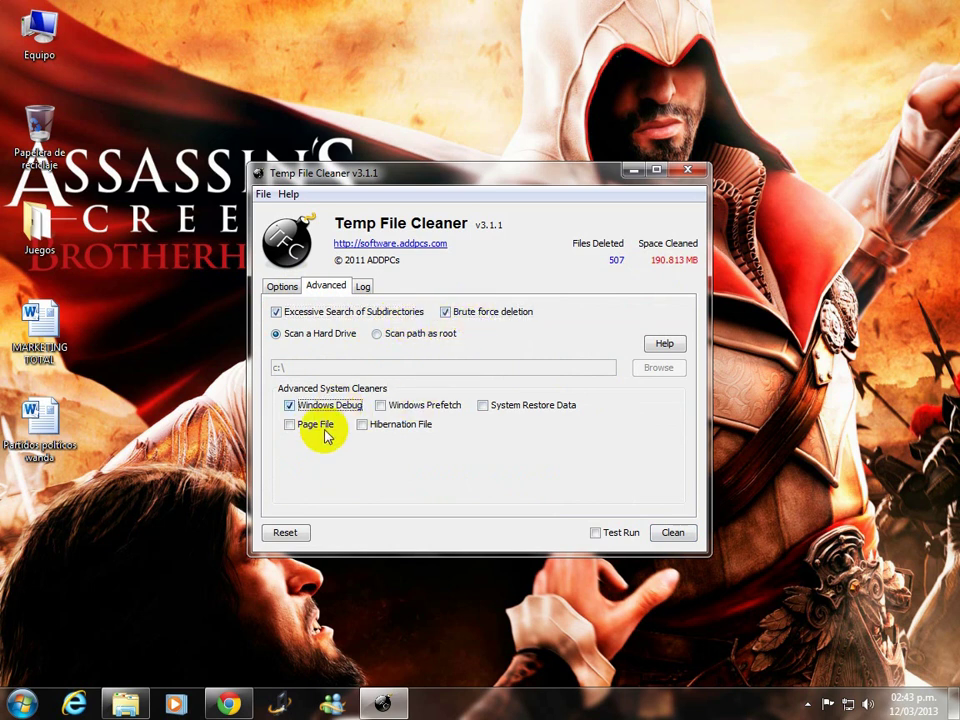
left_click(316, 427)
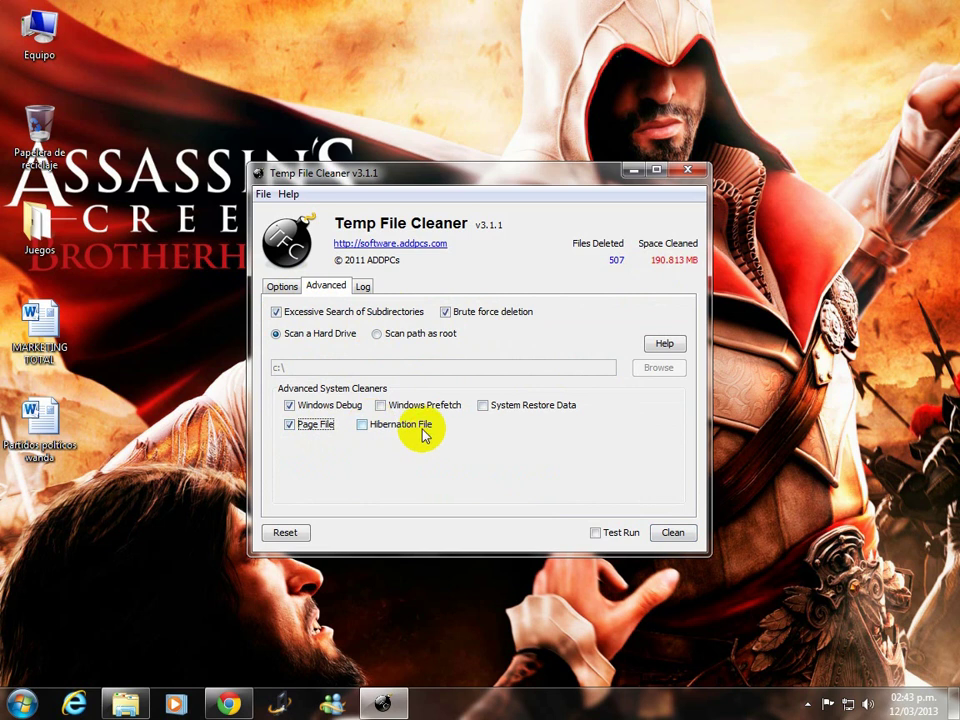
left_click(408, 430)
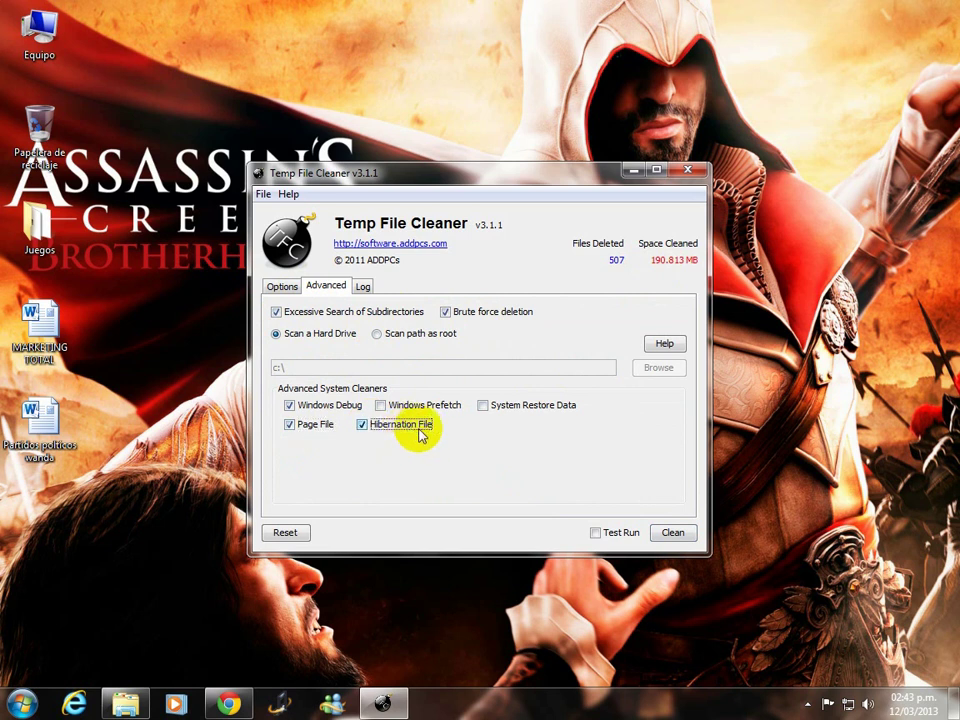
left_click(553, 416)
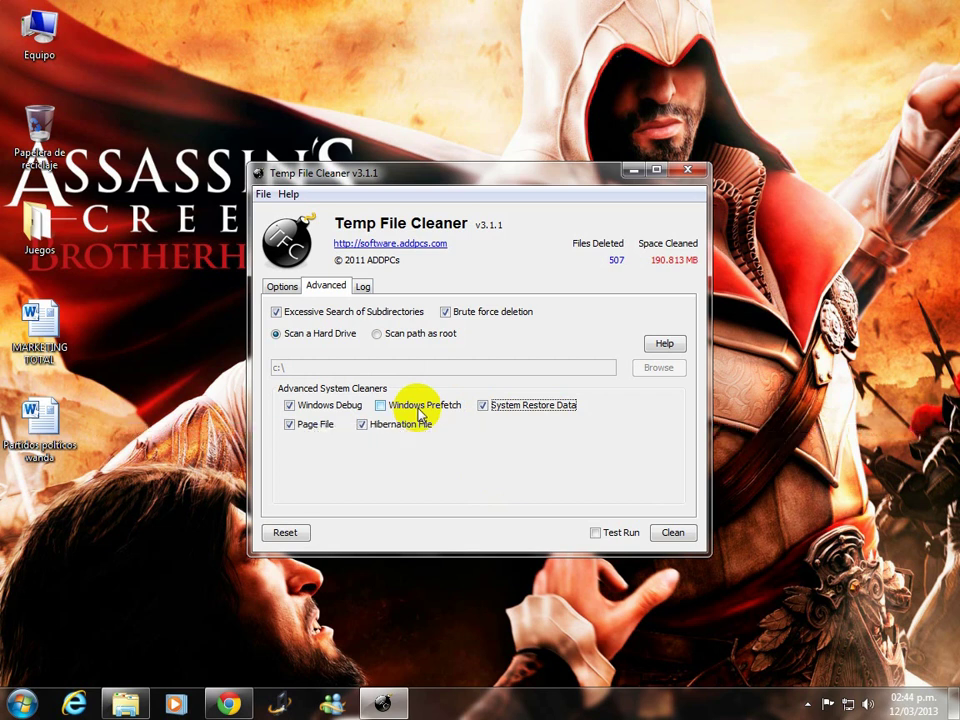
- Run the cleaning with the advanced options and close Temp File Cleaner
left_click(686, 534)
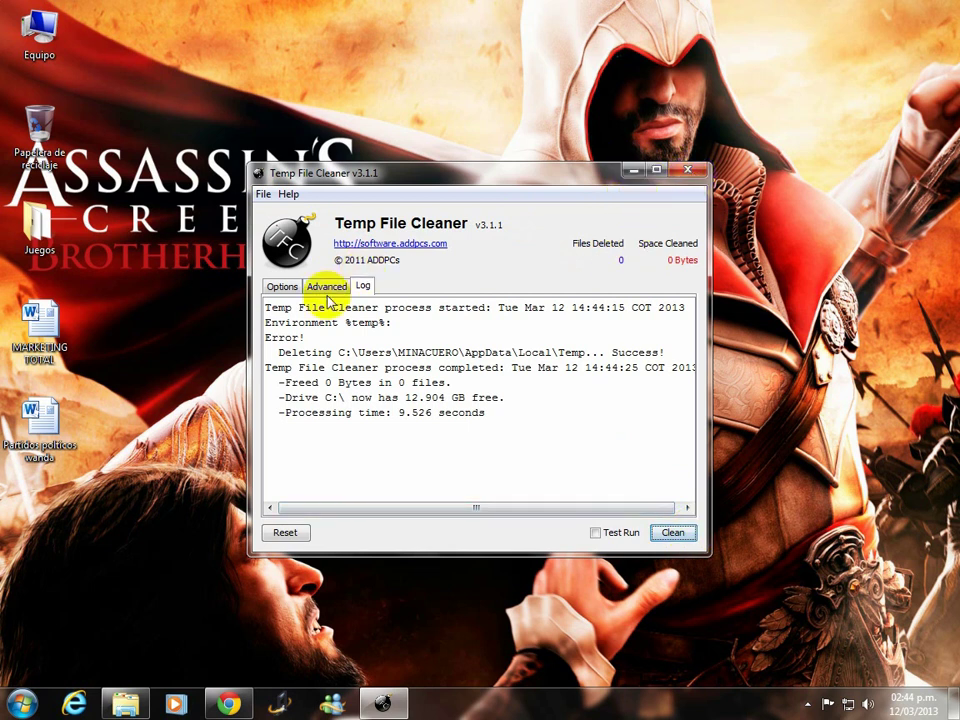
left_click(686, 171)
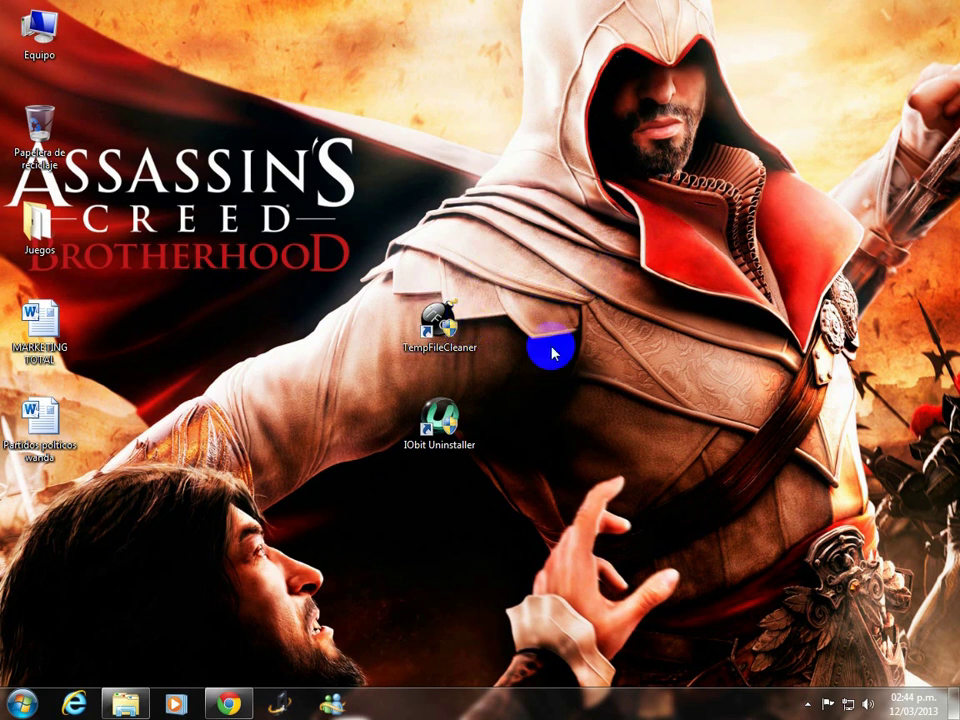
left_click(471, 316)
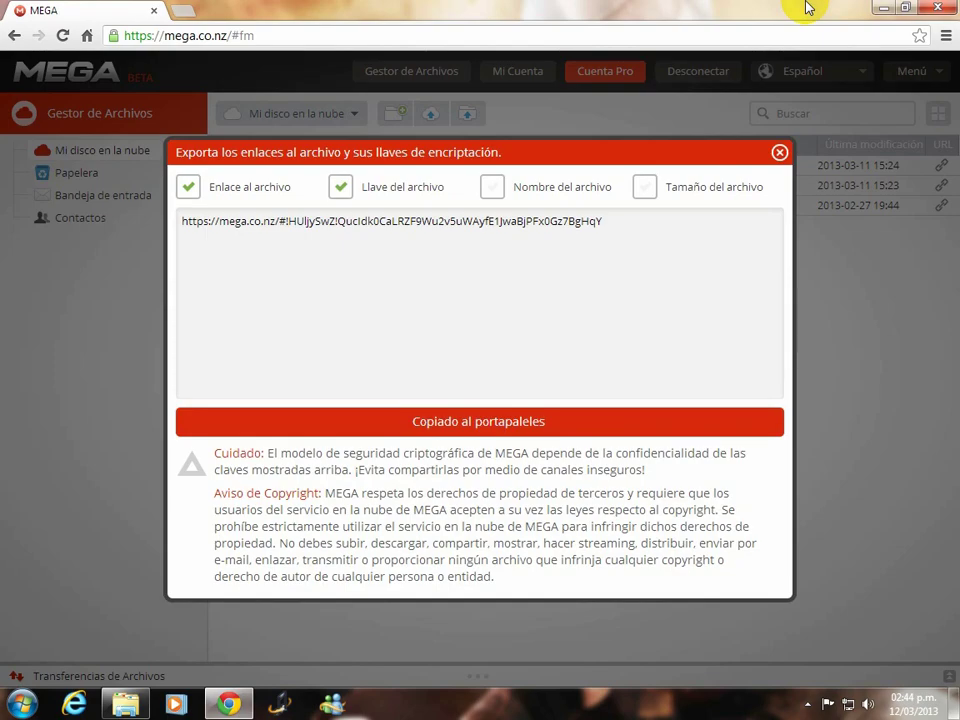
- Accept MEGA's terms of use and start downloading IObit Uninstaller.exe
left_click(842, 10)
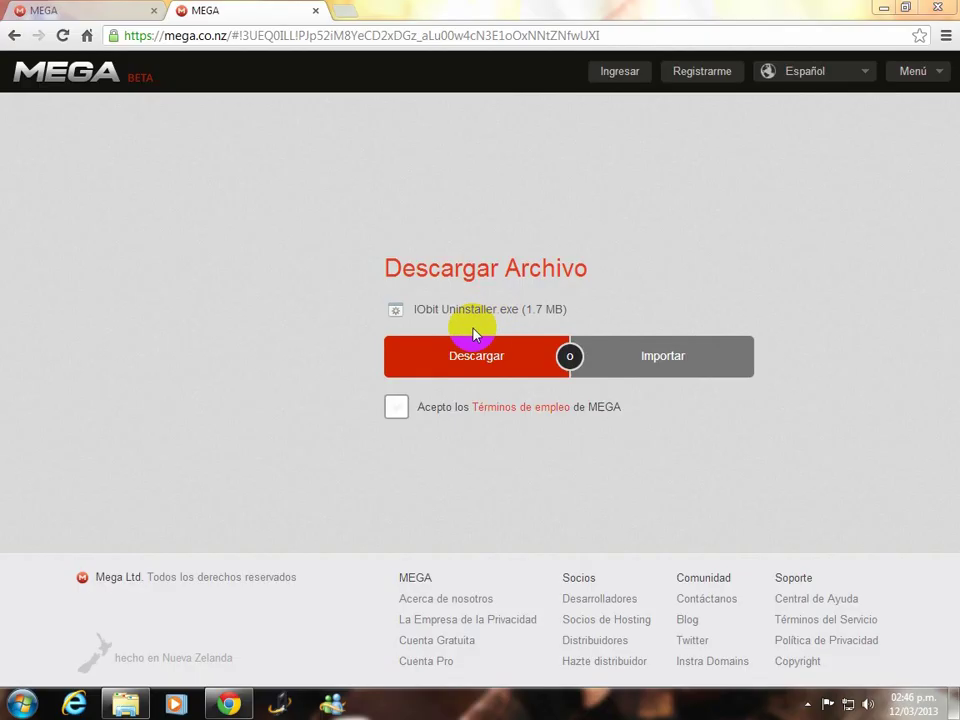
left_click(400, 411)
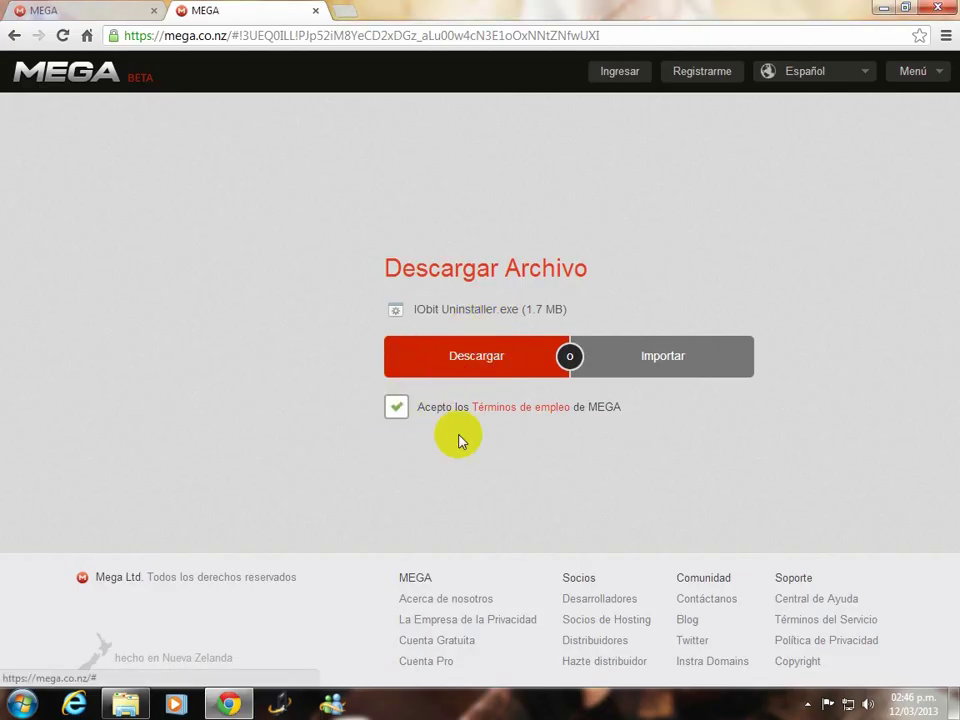
left_click(467, 364)
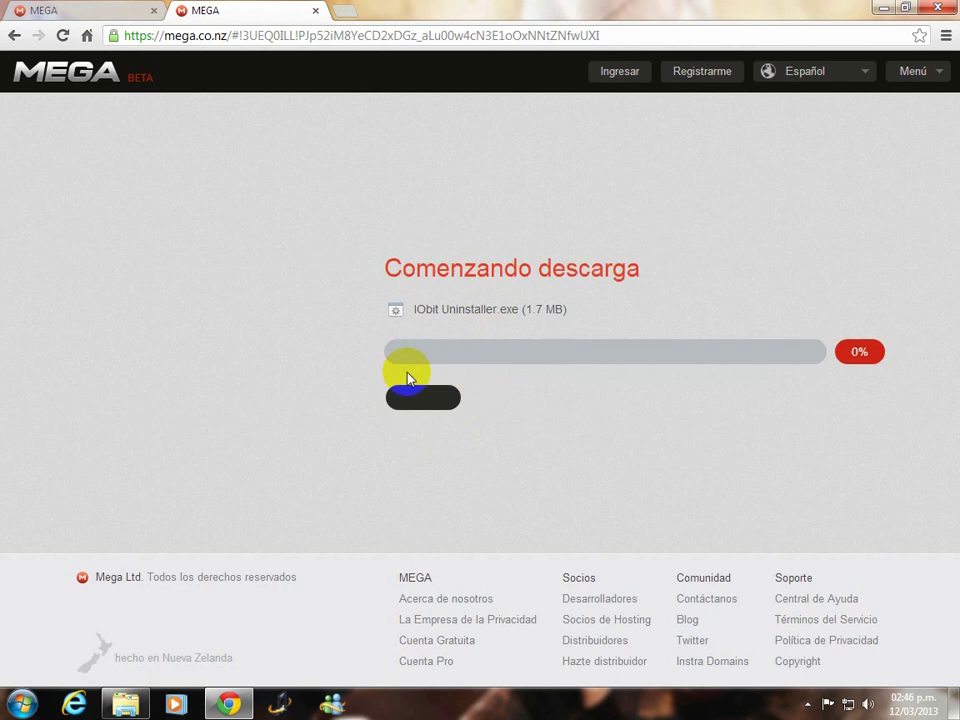
- Close the IObit Uninstaller download page, abandoning the transfer, and minimize the browser to show the desktop
left_click(314, 18)
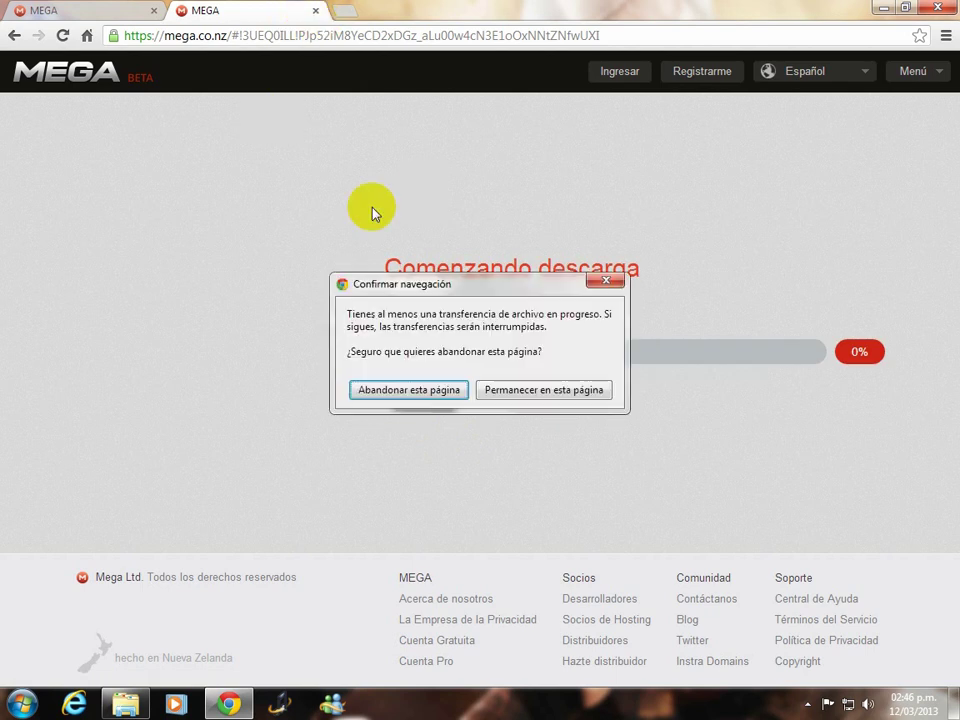
left_click(410, 390)
left_click(882, 8)
right_click(192, 321)
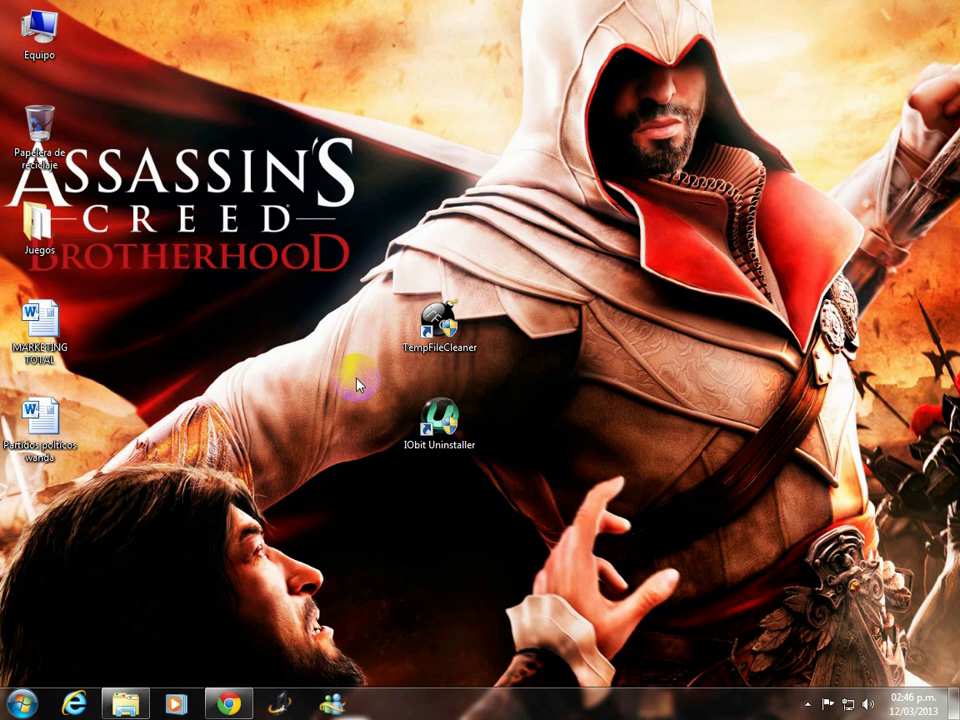
left_click(477, 547)
left_click_drag(542, 512, 471, 443)
left_click_drag(572, 516, 439, 395)
left_click(499, 499)
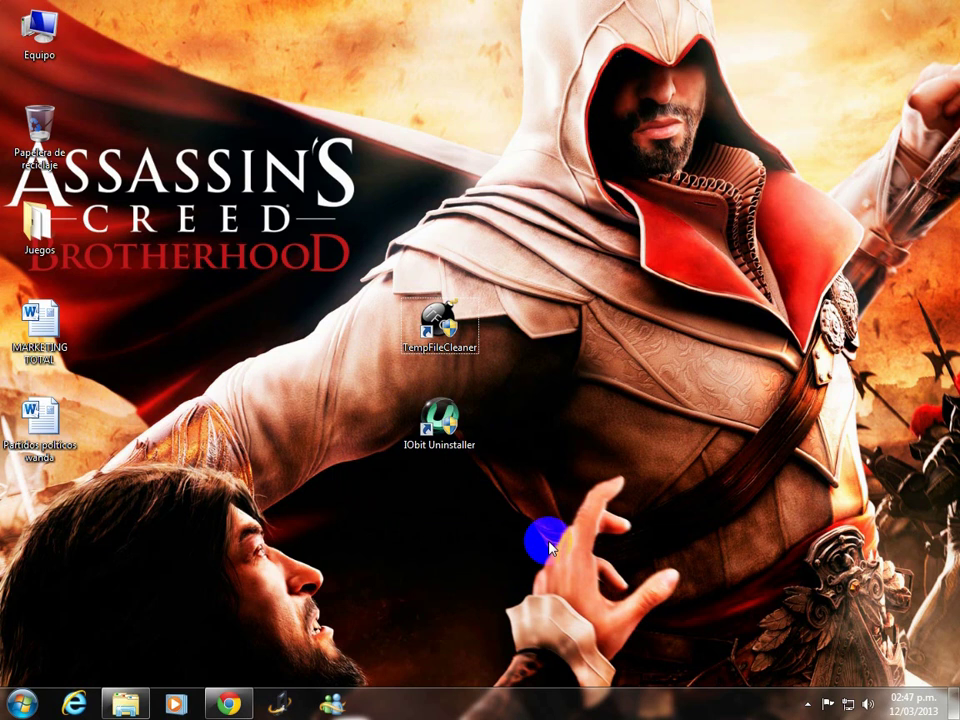
- Run the IObit Uninstaller desktop shortcut as administrator
left_click(469, 428)
double_click(467, 423)
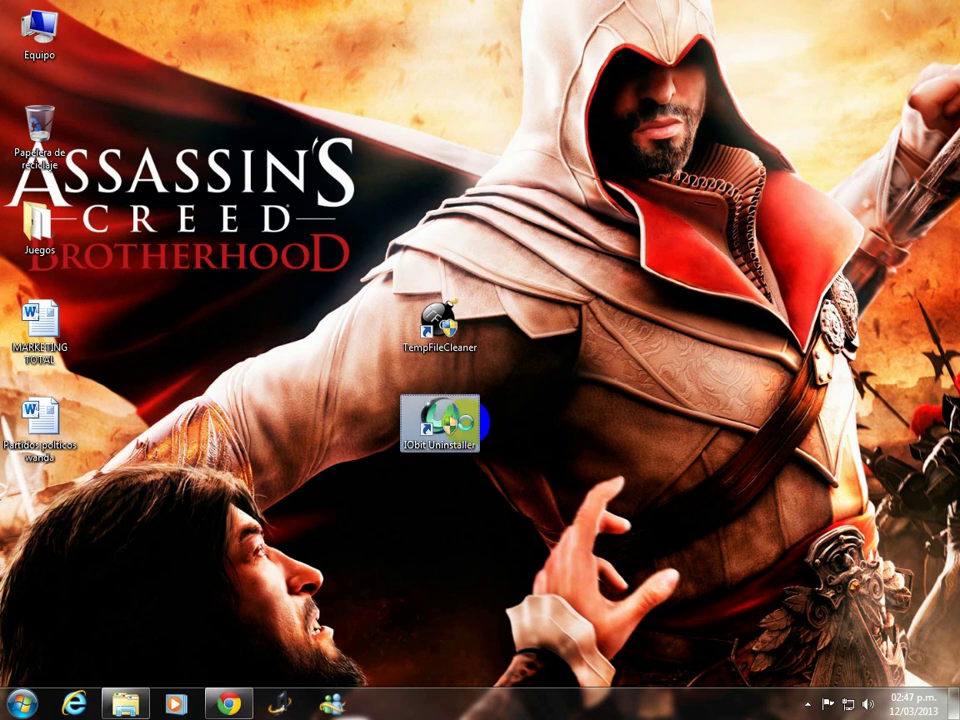
right_click(469, 428)
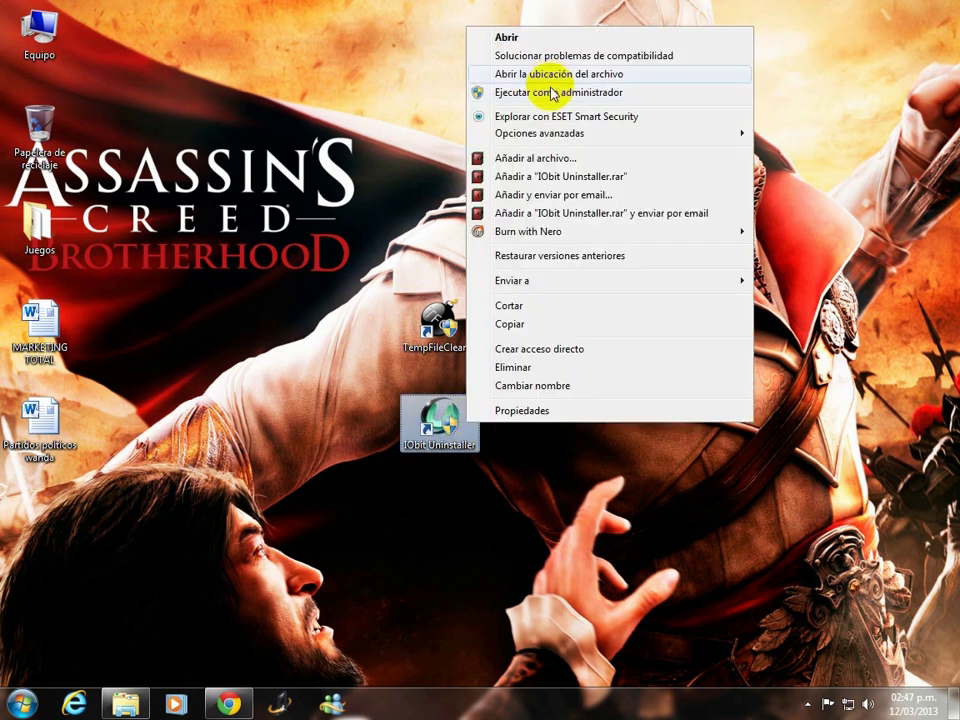
left_click(551, 96)
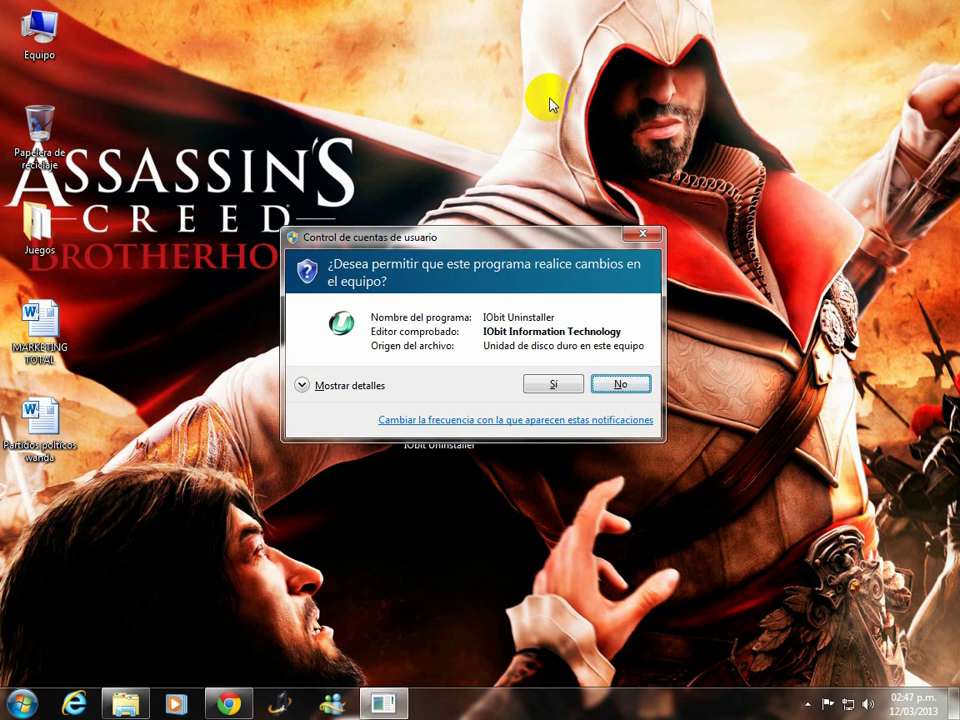
left_click(803, 705)
right_click(833, 618)
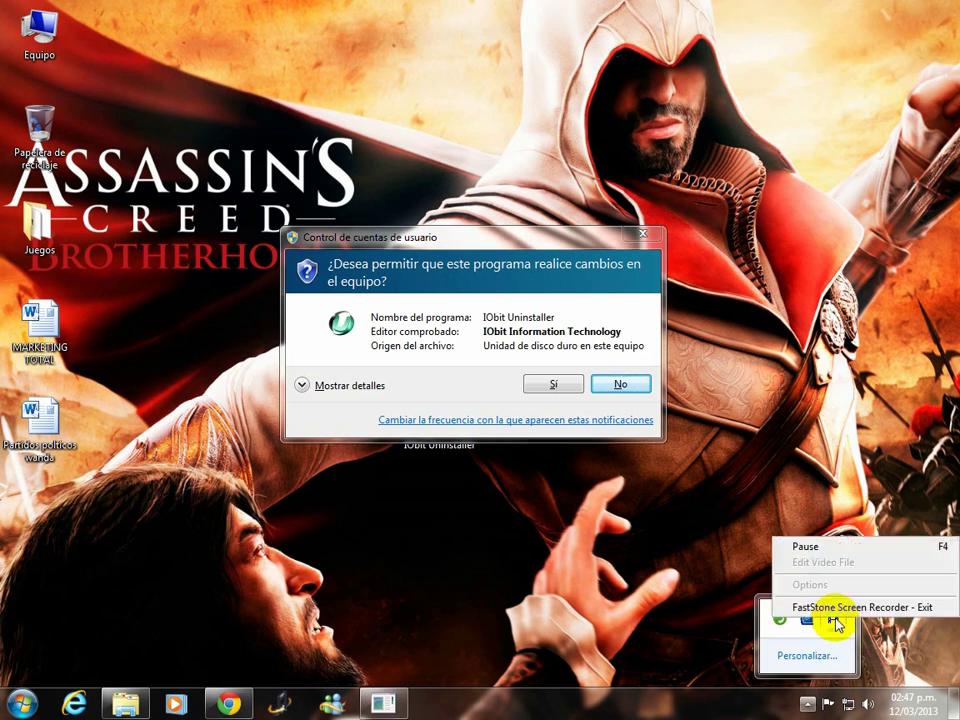
left_click(838, 548)
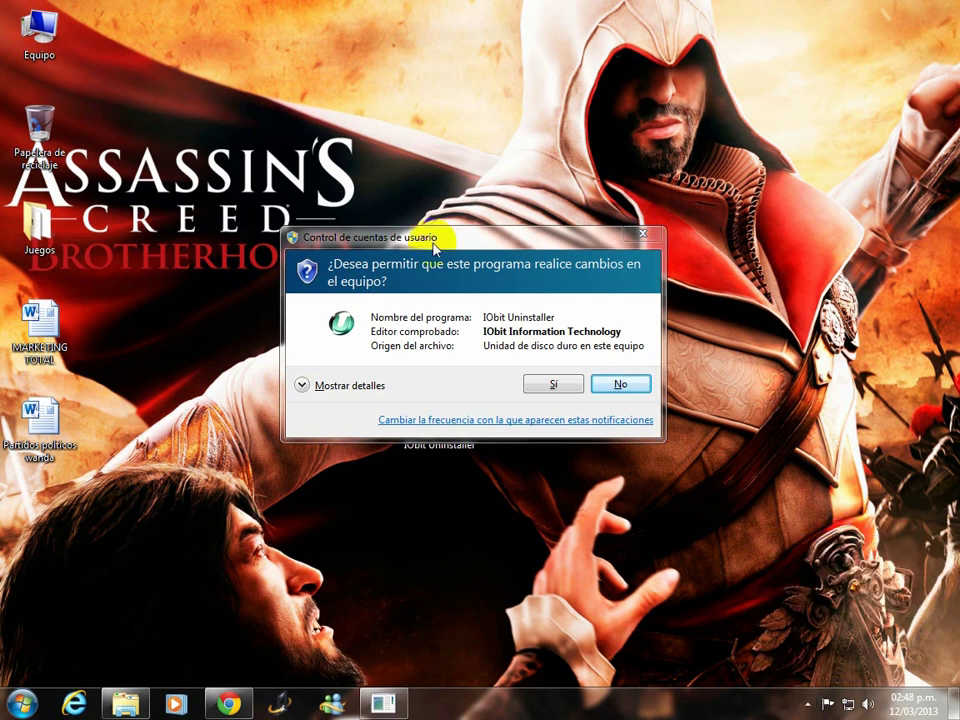
- Allow IObit Uninstaller to make changes to the computer and maximize its window
left_click(553, 390)
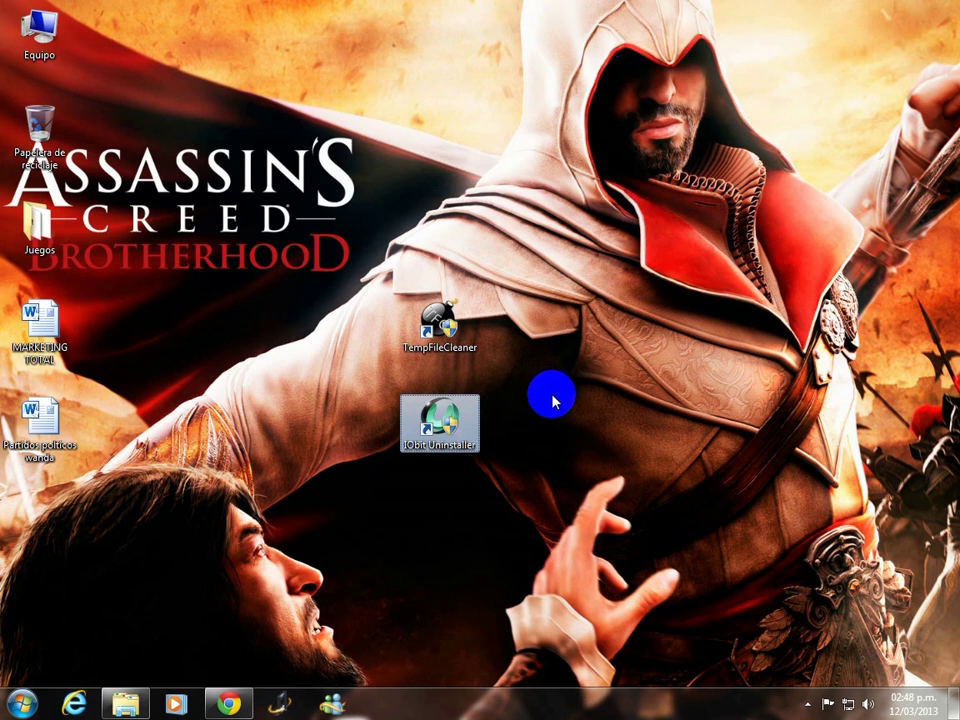
left_click(531, 552)
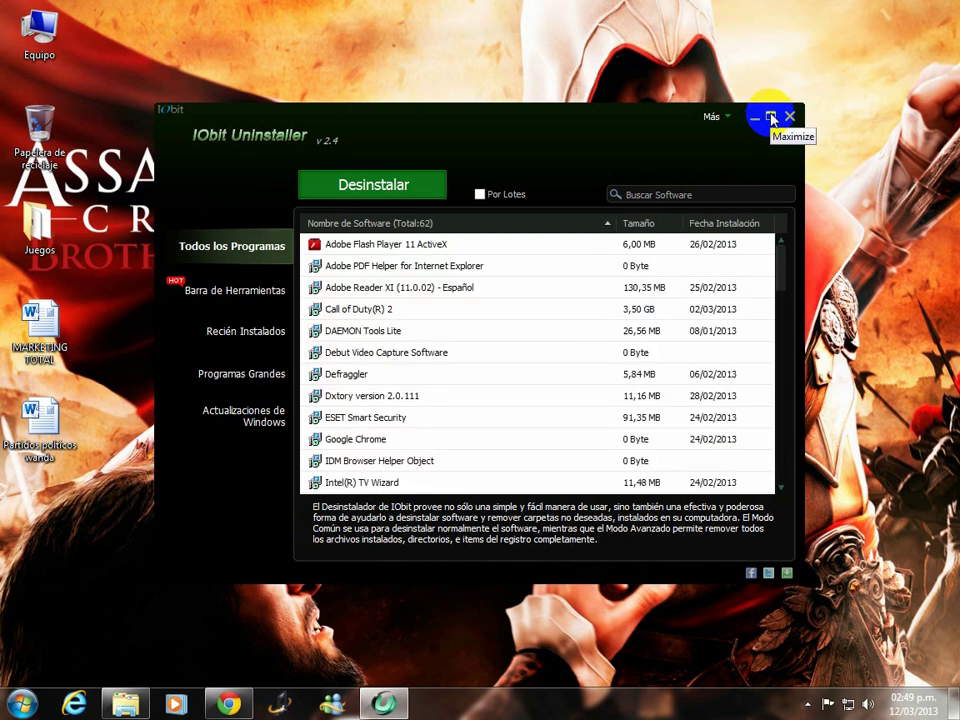
left_click(771, 118)
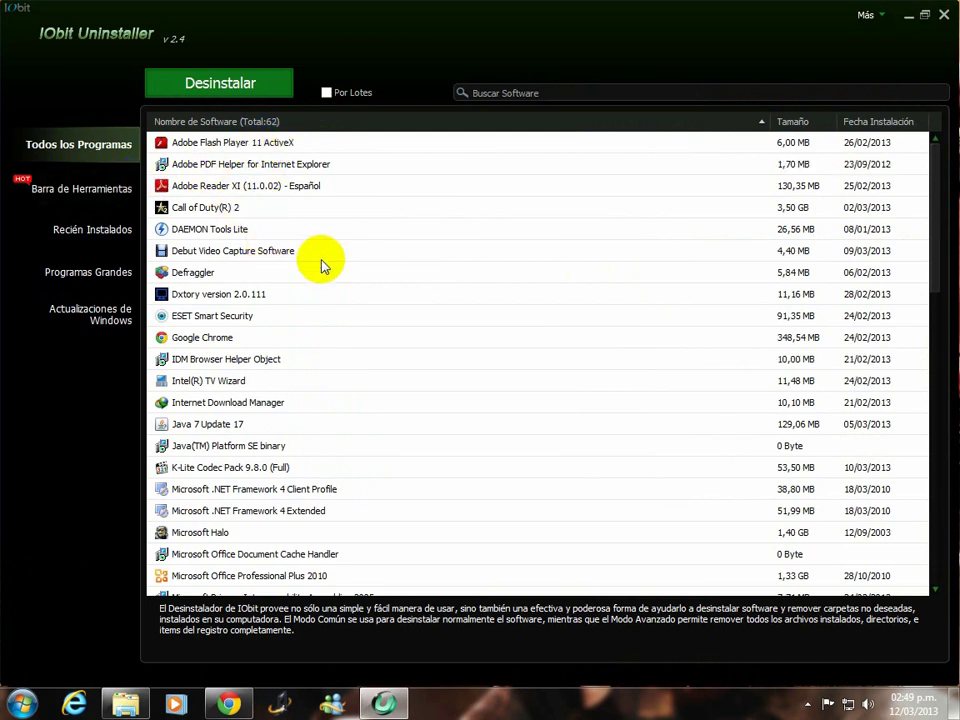
- Uninstall Adobe PDF Helper for Internet Explorer and run the Escaneo Poderoso for leftover registry and disk items
right_click(251, 194)
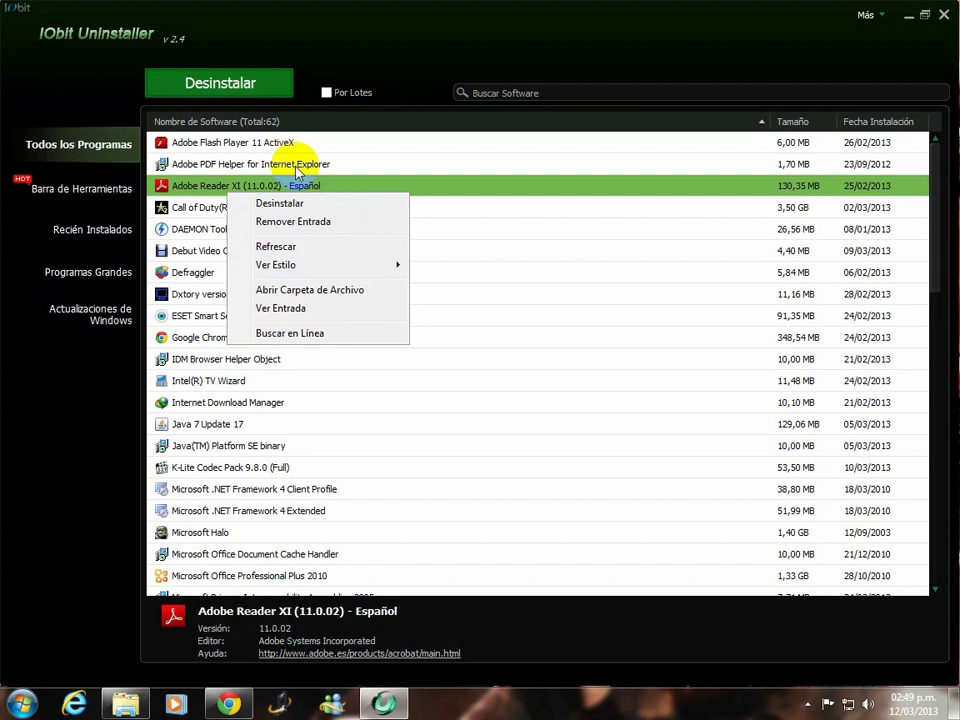
left_click(297, 171)
right_click(297, 171)
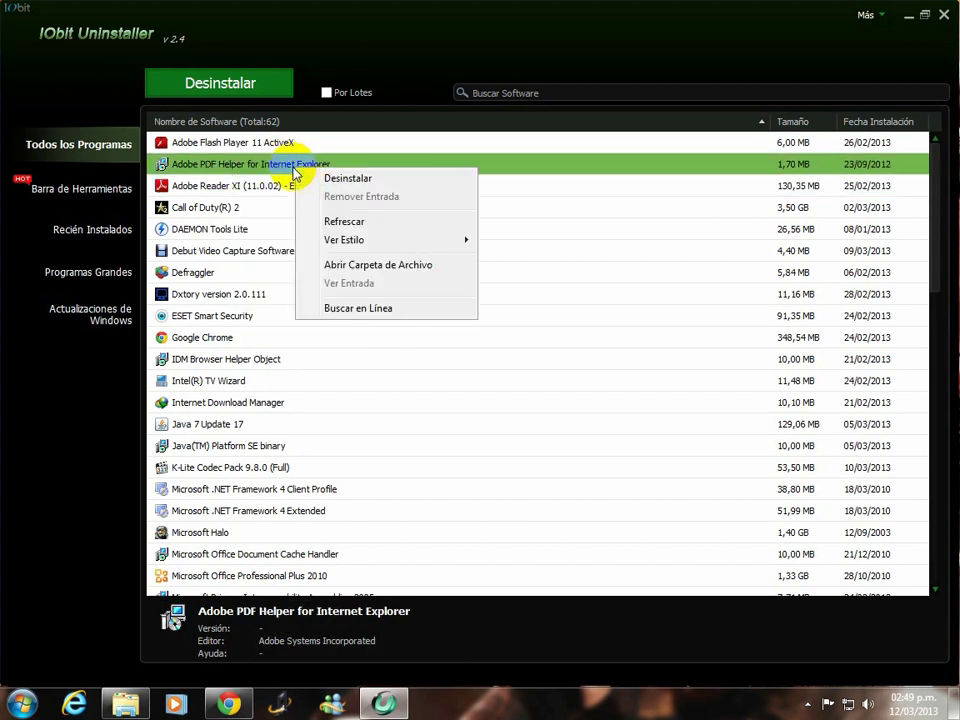
left_click(340, 177)
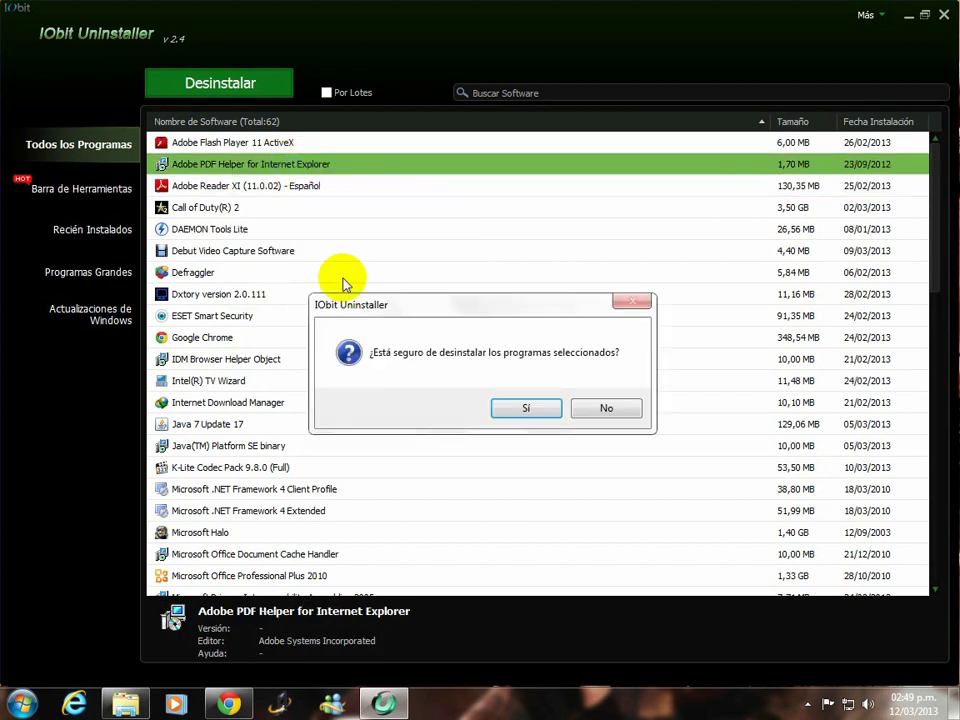
left_click(524, 409)
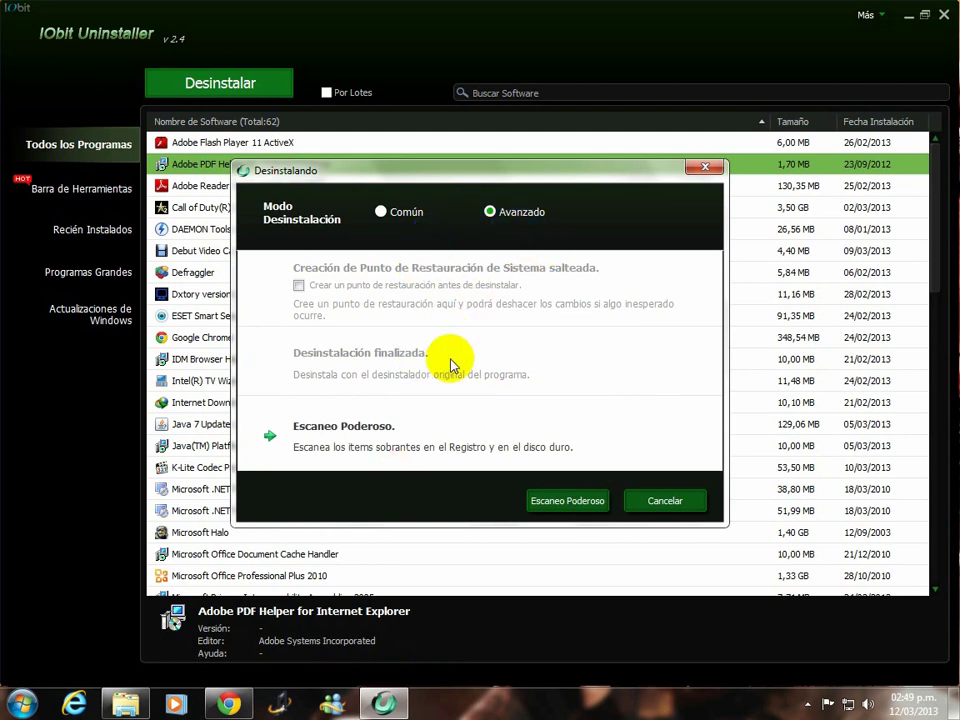
left_click(551, 498)
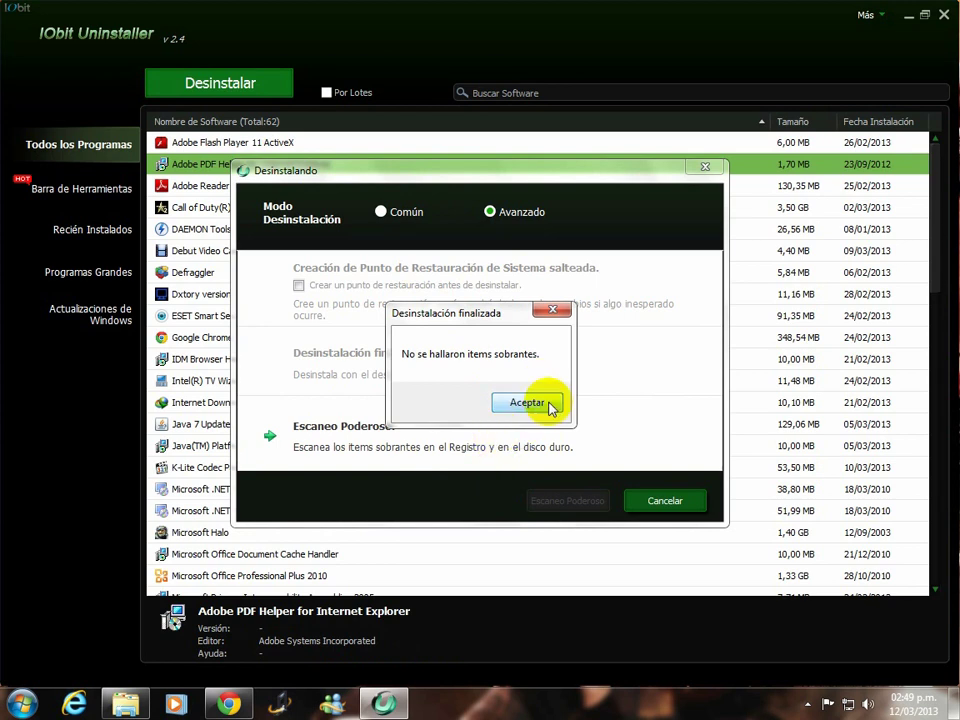
left_click(551, 408)
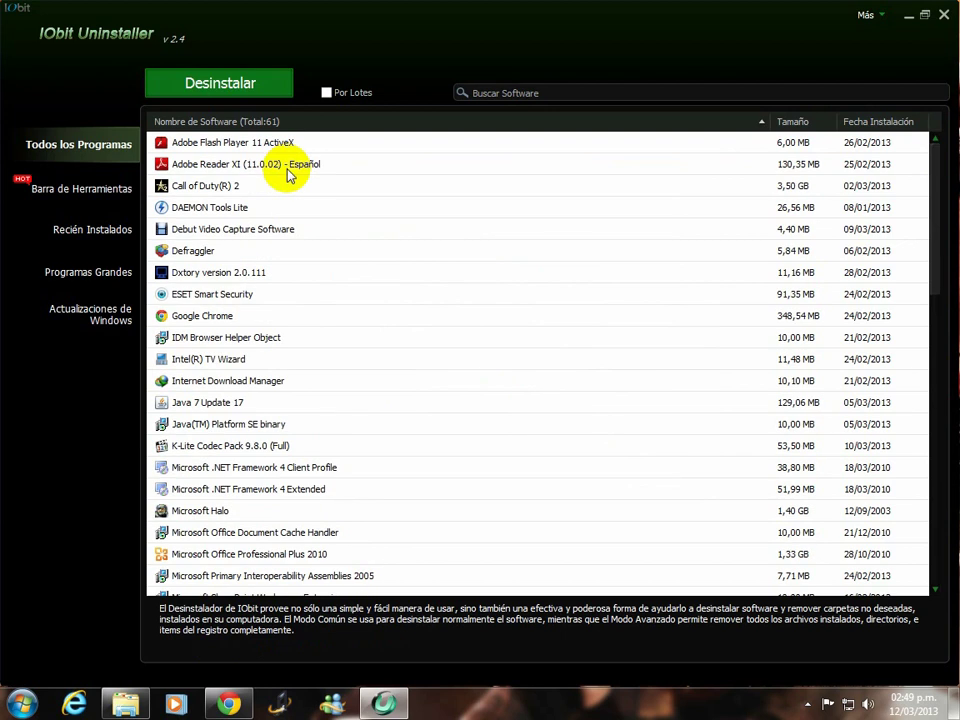
- Review the Barra de Herramientas, Recién Instalados, Programas Grandes and Actualizaciones de Windows lists, return to Todos los Programas, and close IObit Uninstaller
left_click(127, 190)
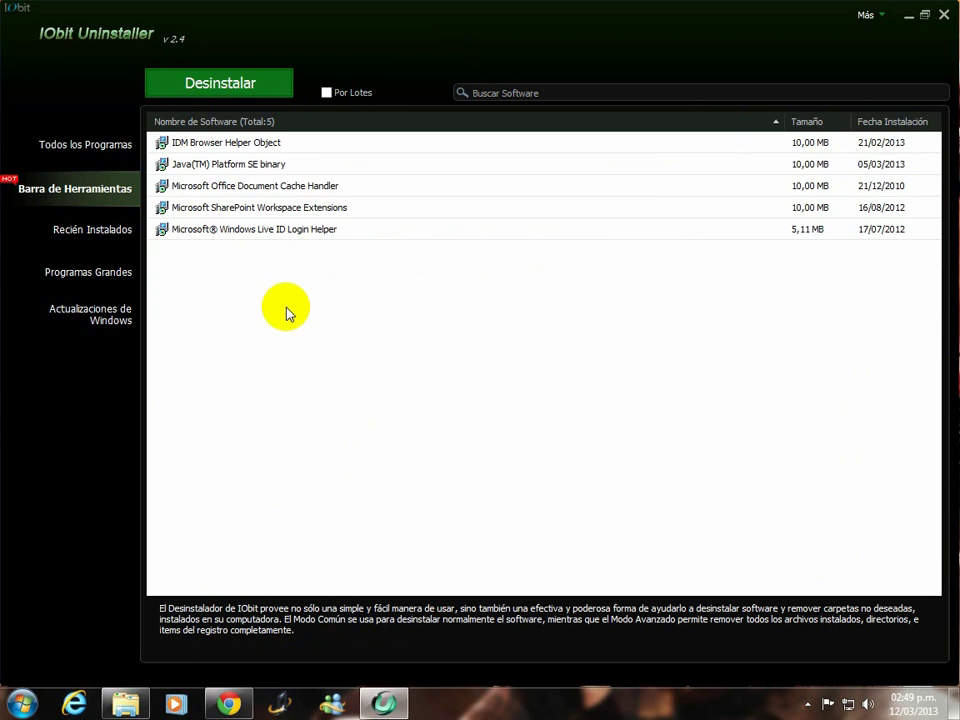
left_click(80, 216)
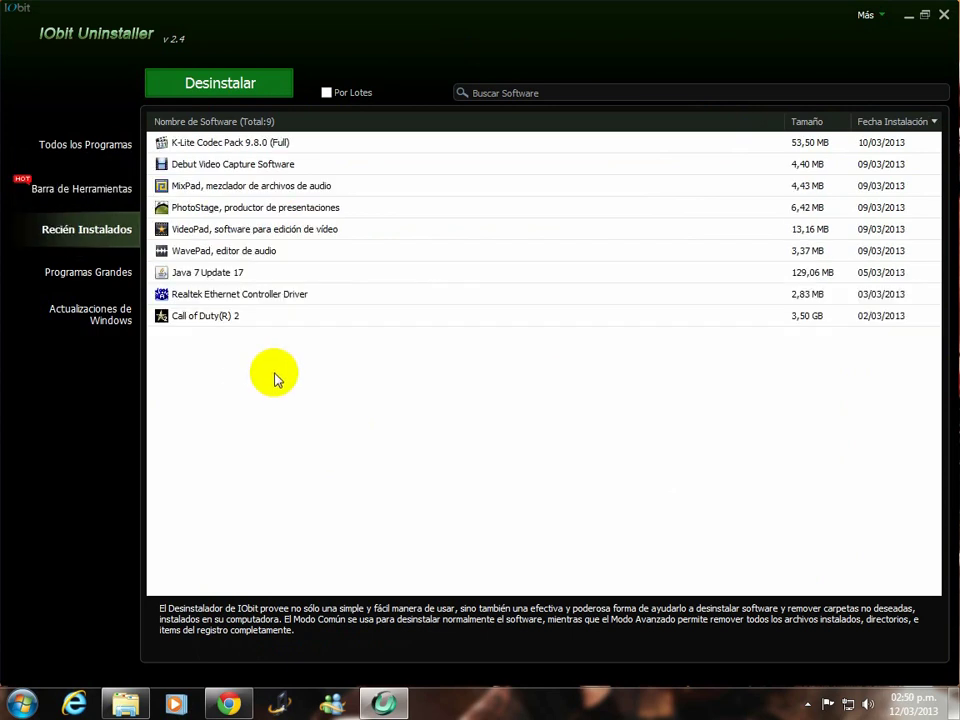
left_click(130, 280)
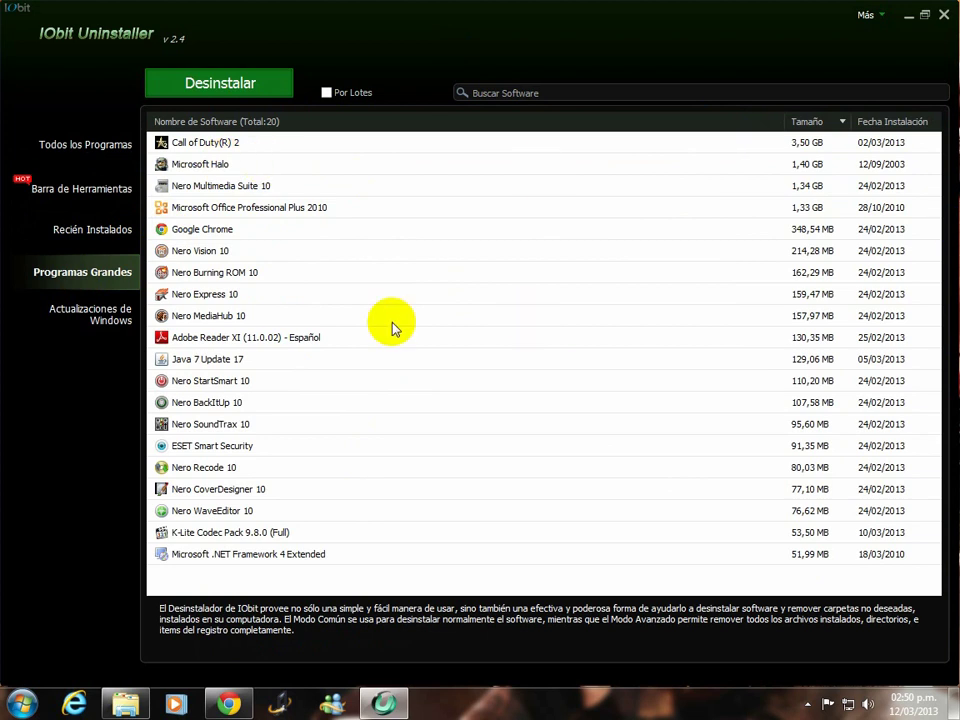
left_click(98, 318)
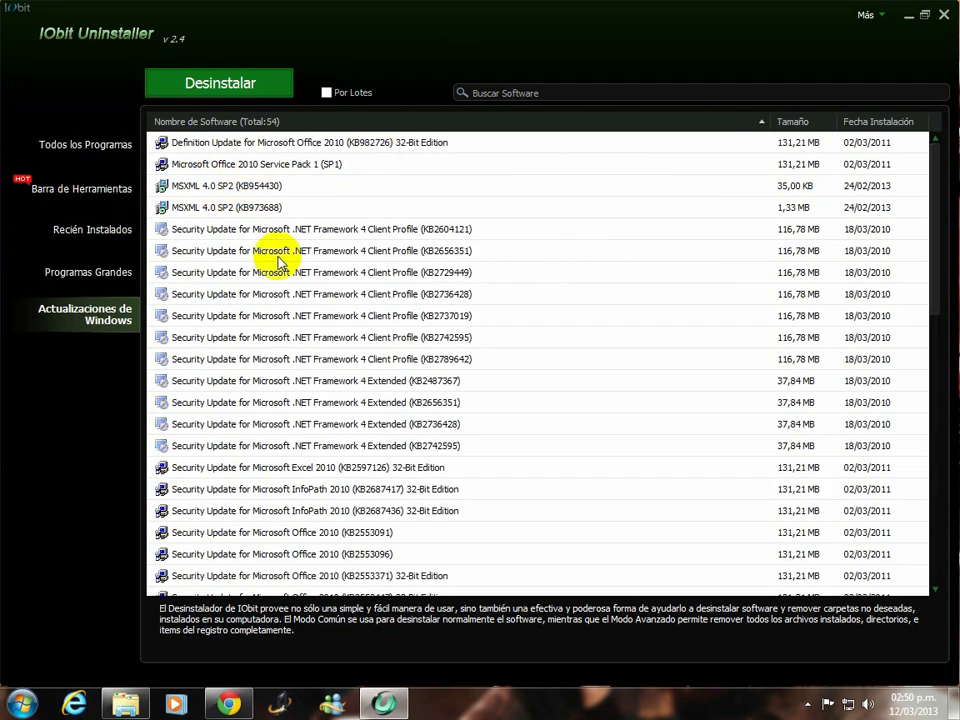
left_click(69, 155)
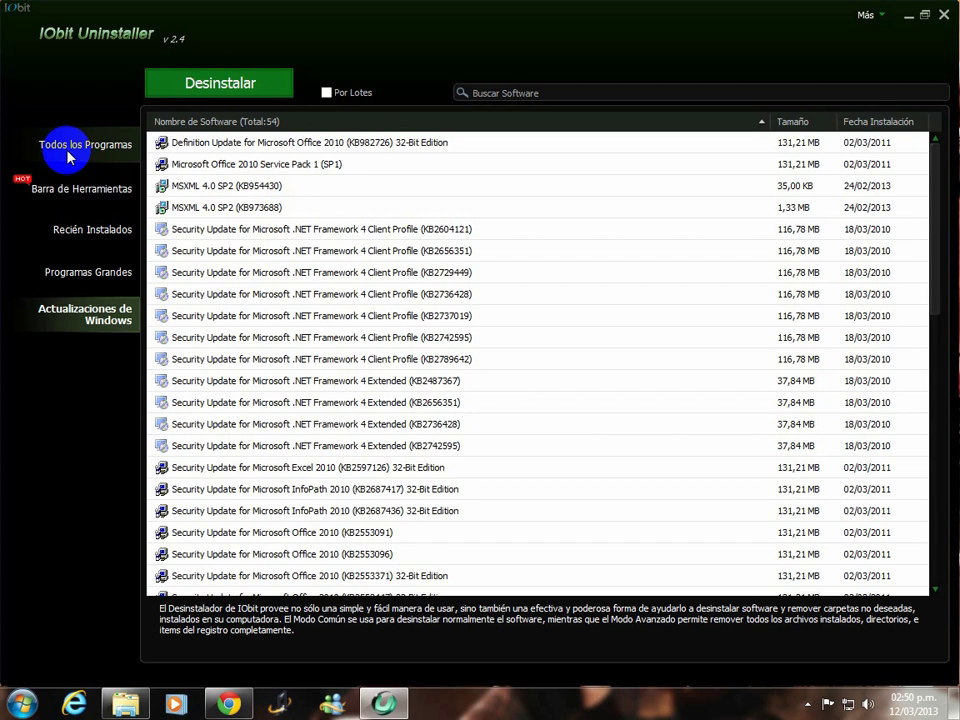
left_click(946, 17)
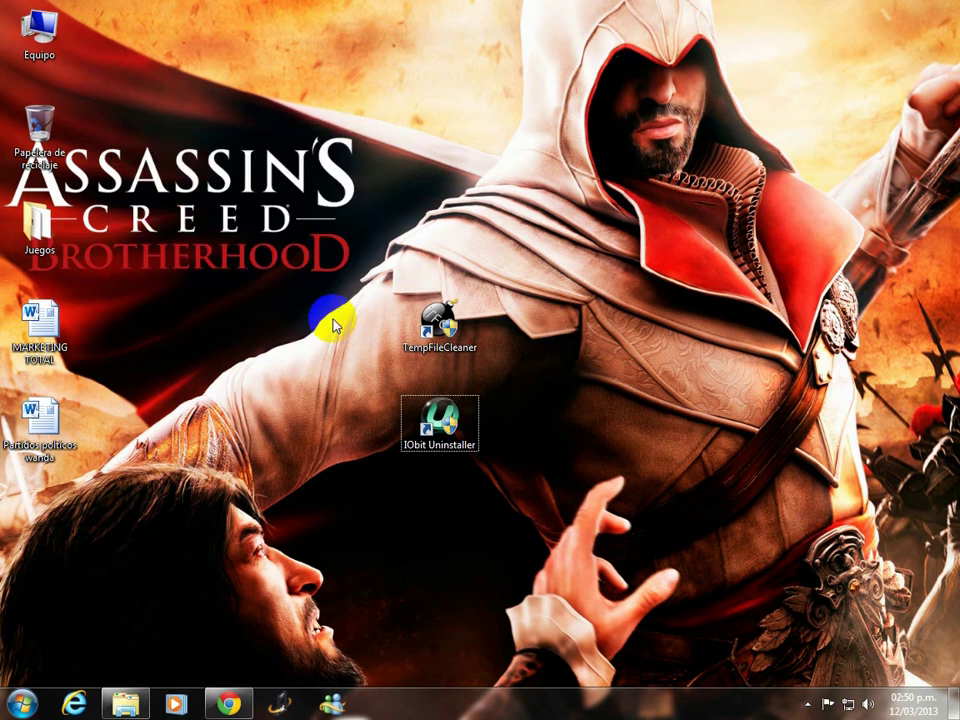
- Open the user's temporary files folder by running %temp%
key("super+r")
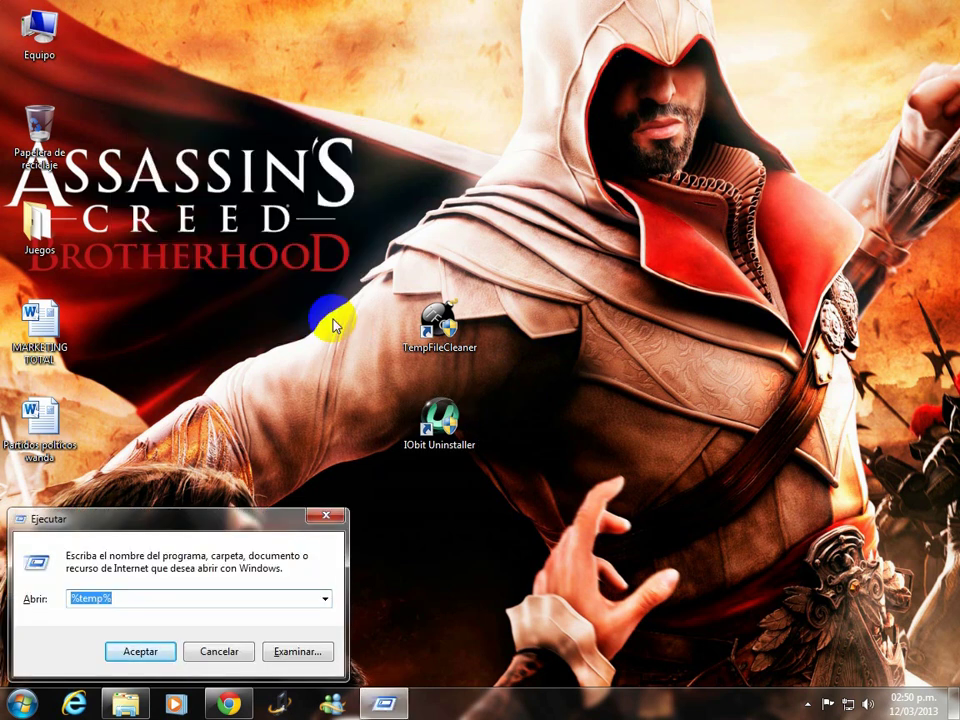
type("%temp%")
left_click(142, 650)
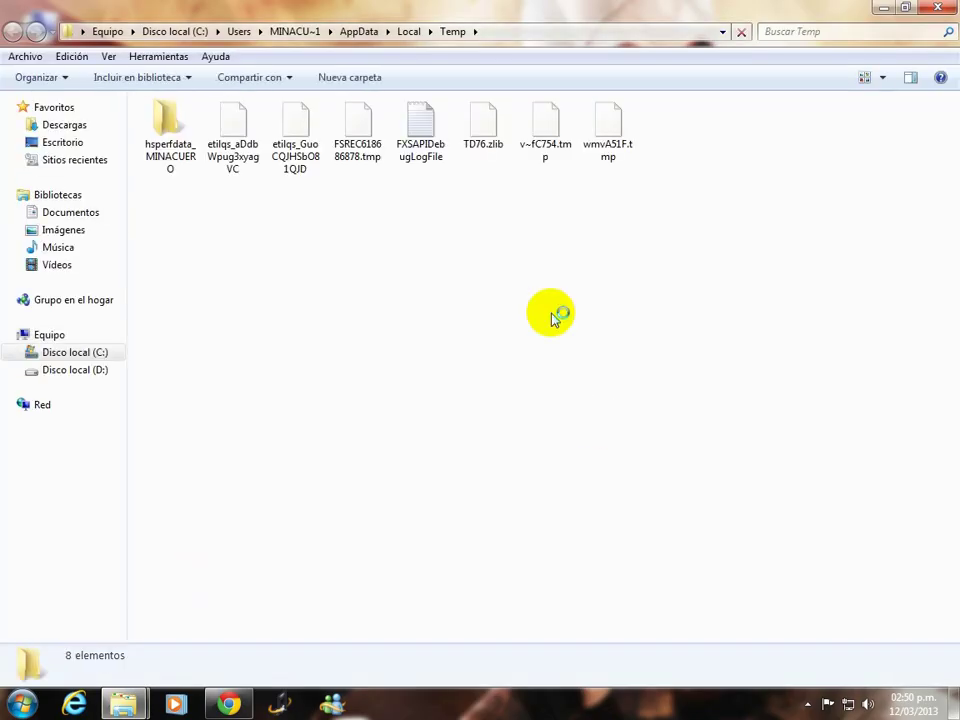
- Move all items in the Temp folder to the Recycle Bin, skipping every file that is in use
left_click_drag(674, 240, 671, 384)
left_click_drag(352, 200, 264, 169)
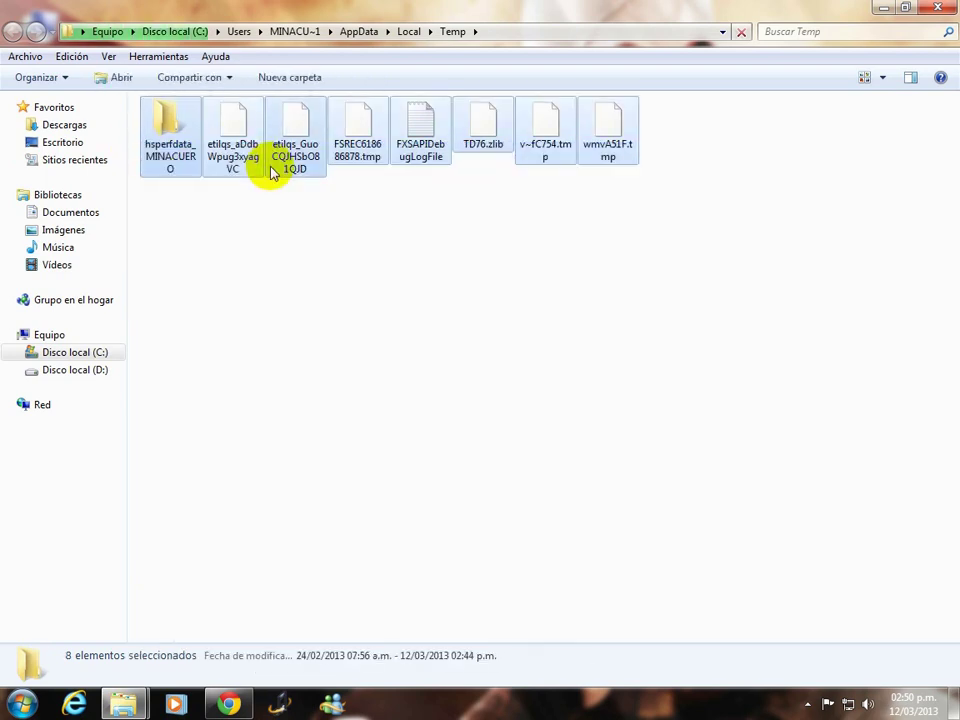
right_click(154, 144)
left_click(249, 466)
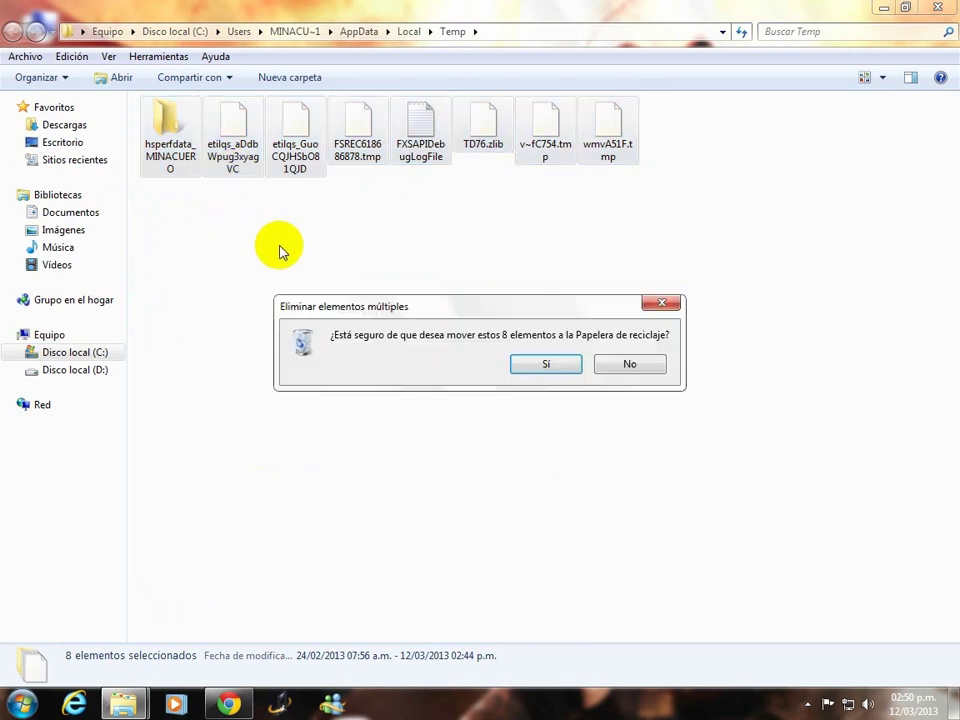
left_click(547, 368)
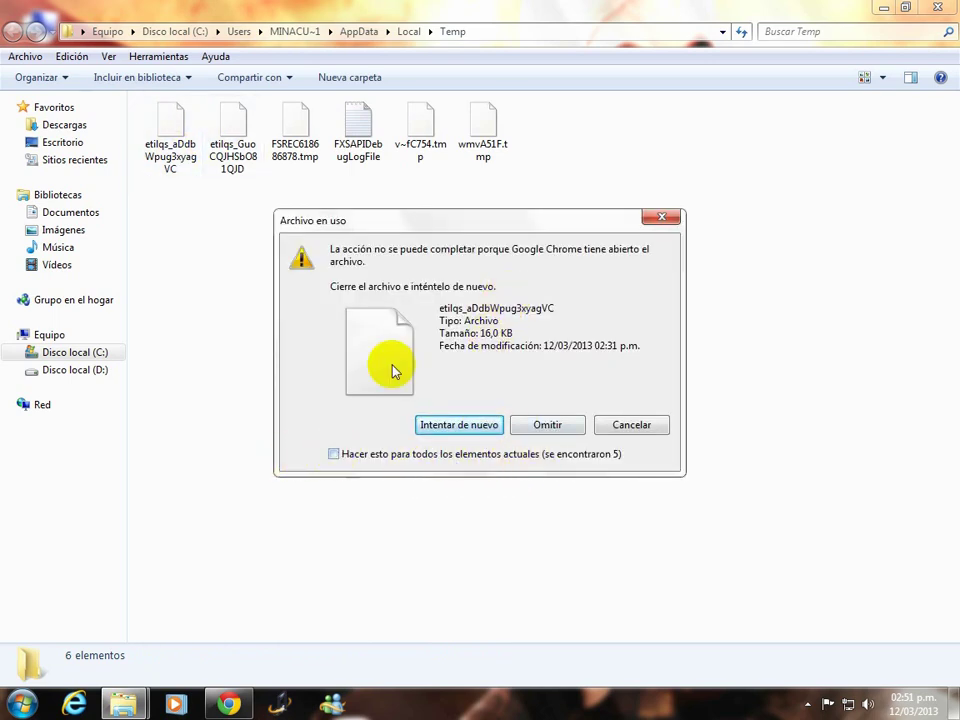
left_click(382, 454)
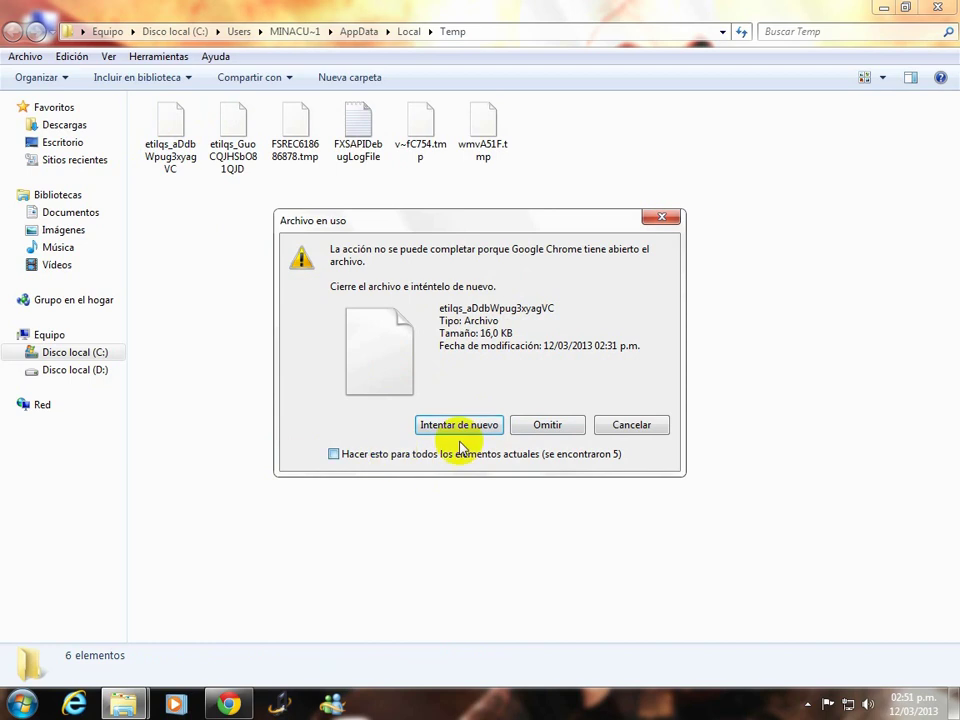
left_click(547, 426)
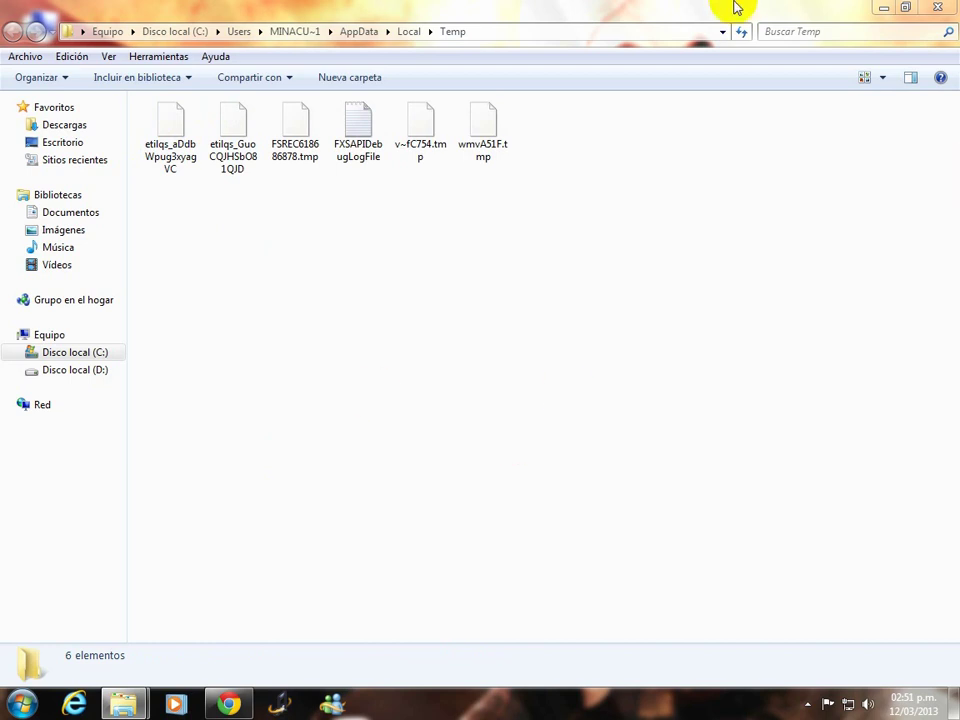
left_click(483, 130)
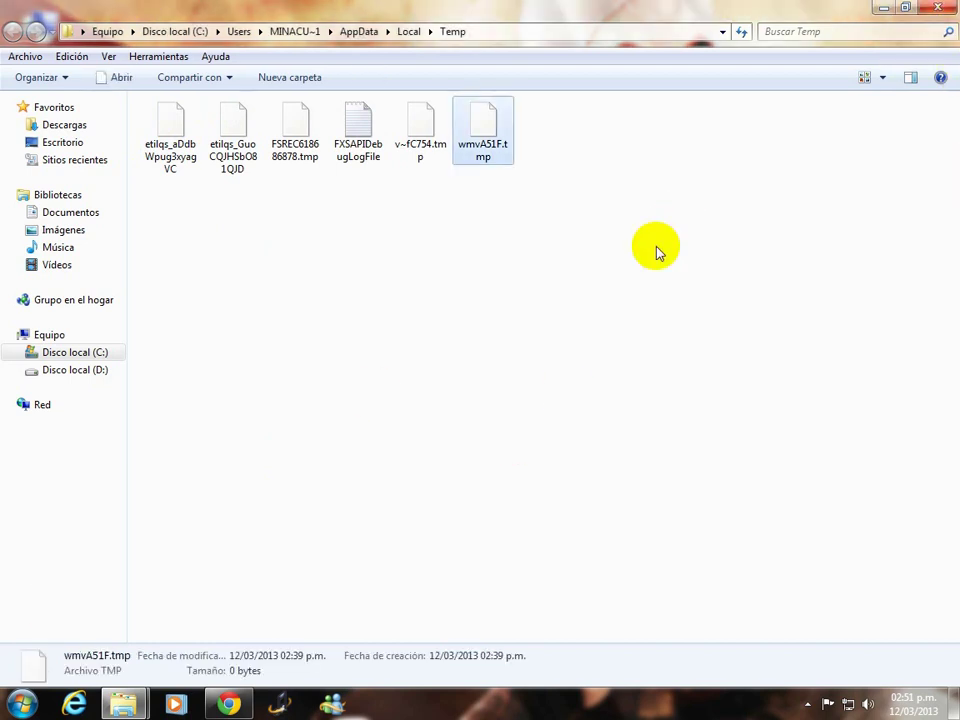
left_click_drag(780, 476, 491, 315)
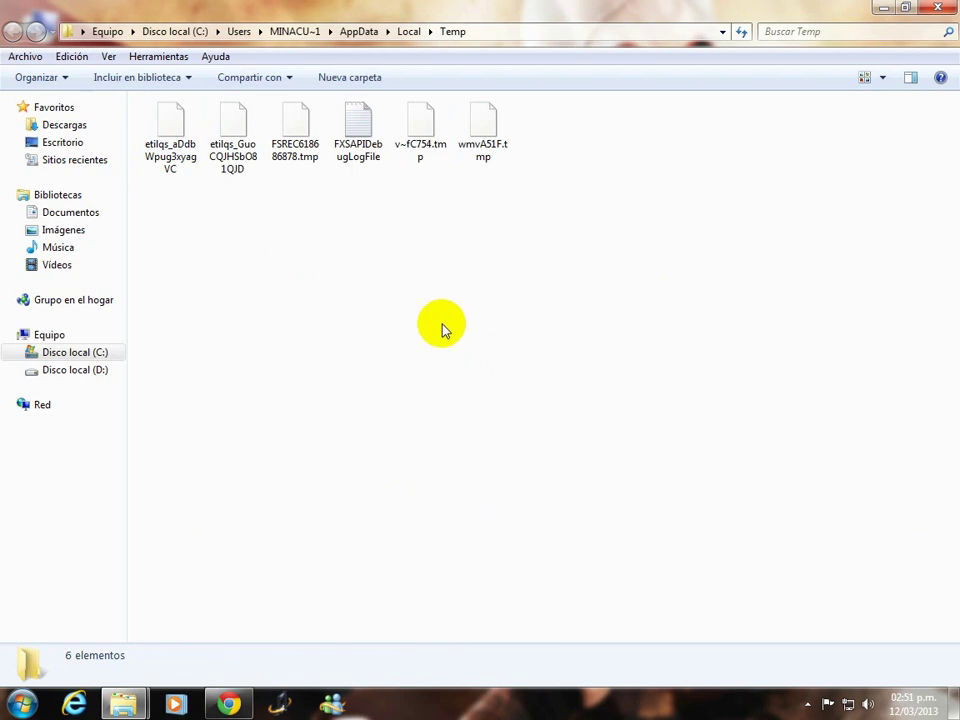
left_click_drag(823, 394, 669, 360)
left_click_drag(452, 332, 699, 471)
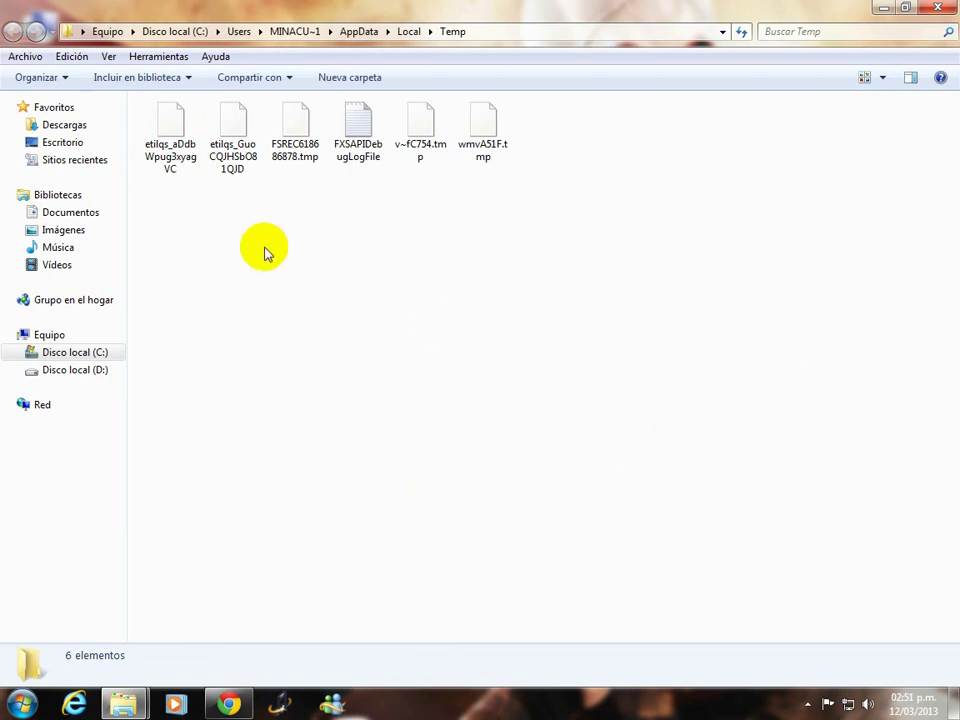
left_click_drag(375, 278, 663, 486)
left_click_drag(193, 229, 391, 475)
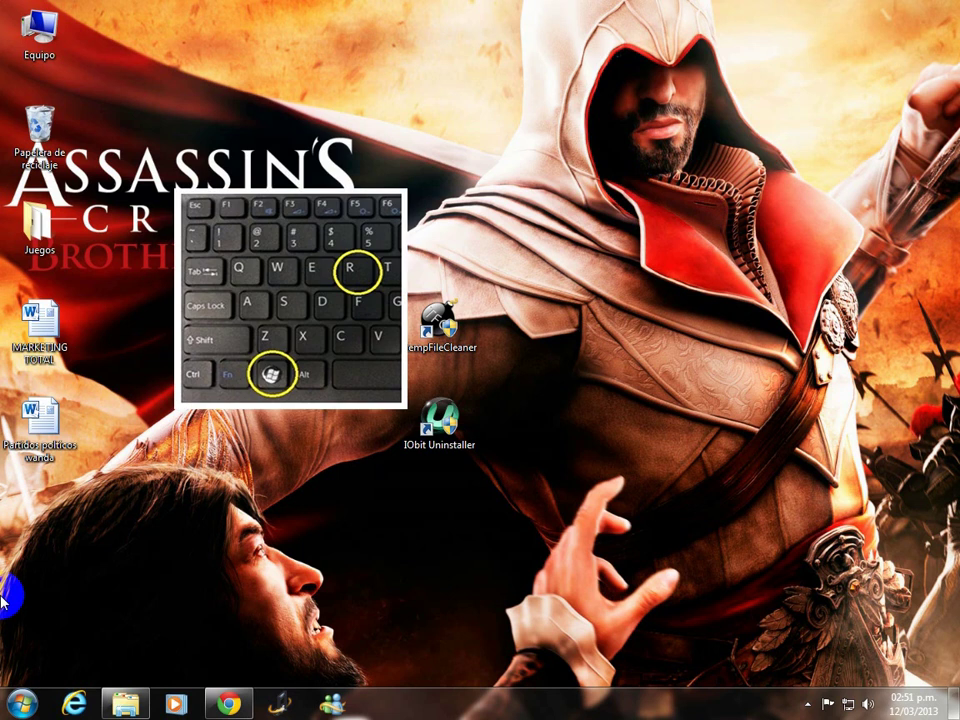
- Open the Windows system temporary files folder by running "temp" with its quotation marks
key("super+r")
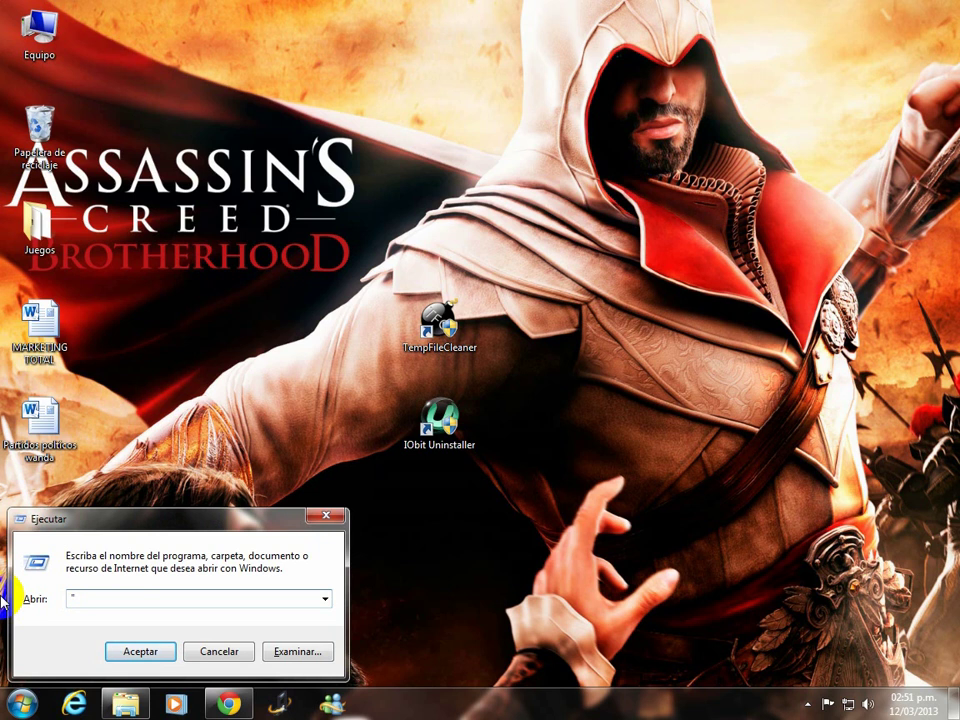
type("\"temp\"")
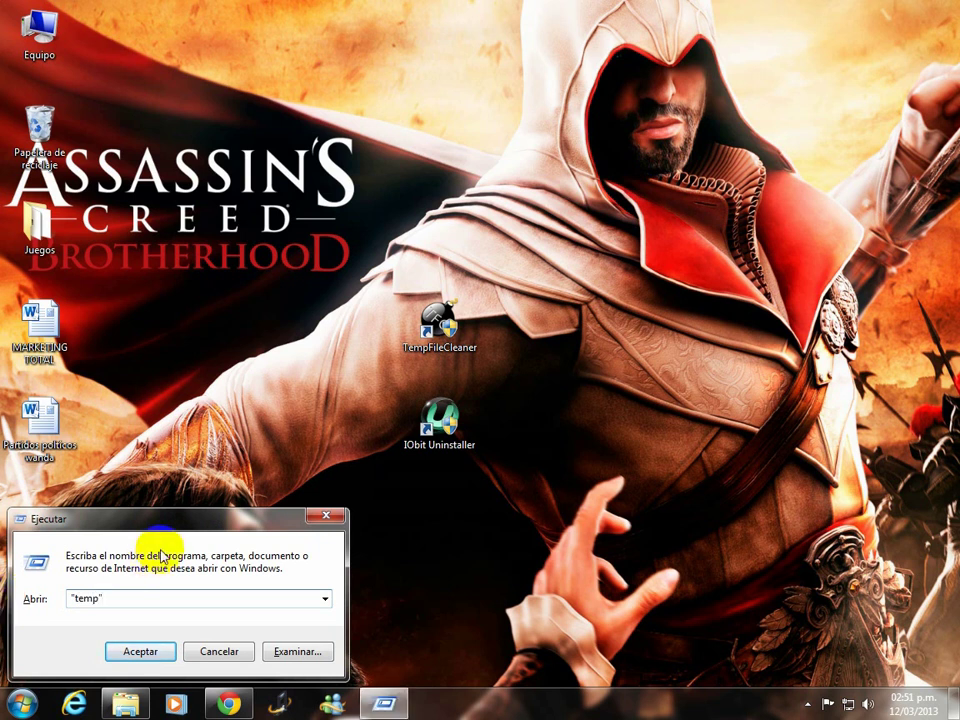
left_click(140, 651)
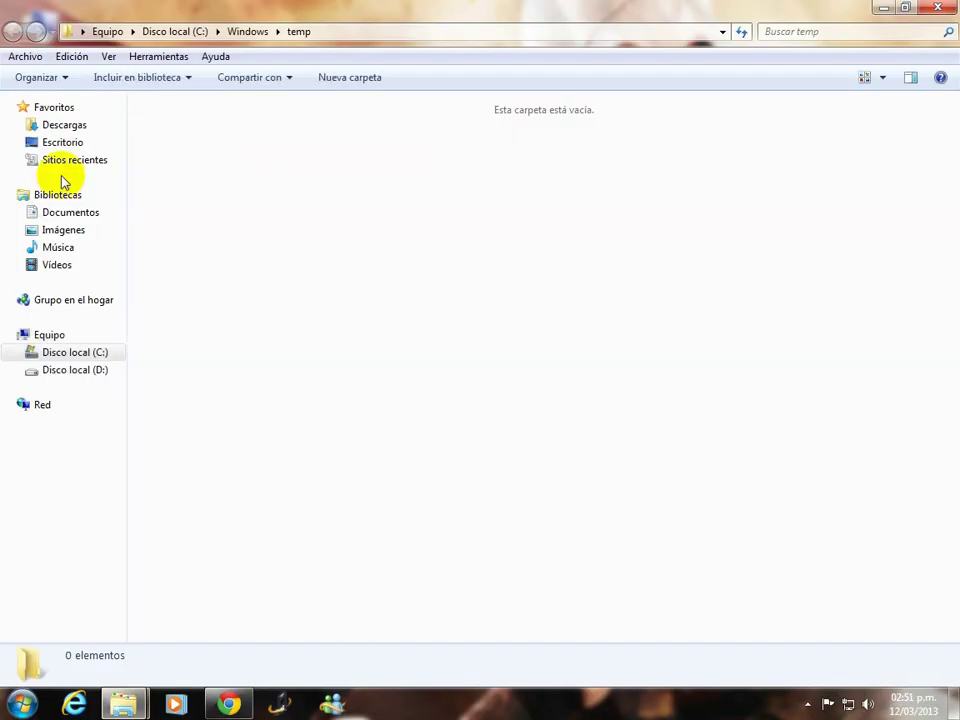
- Check the Windows temp folder for items to delete and minimize its window
left_click_drag(319, 293, 698, 370)
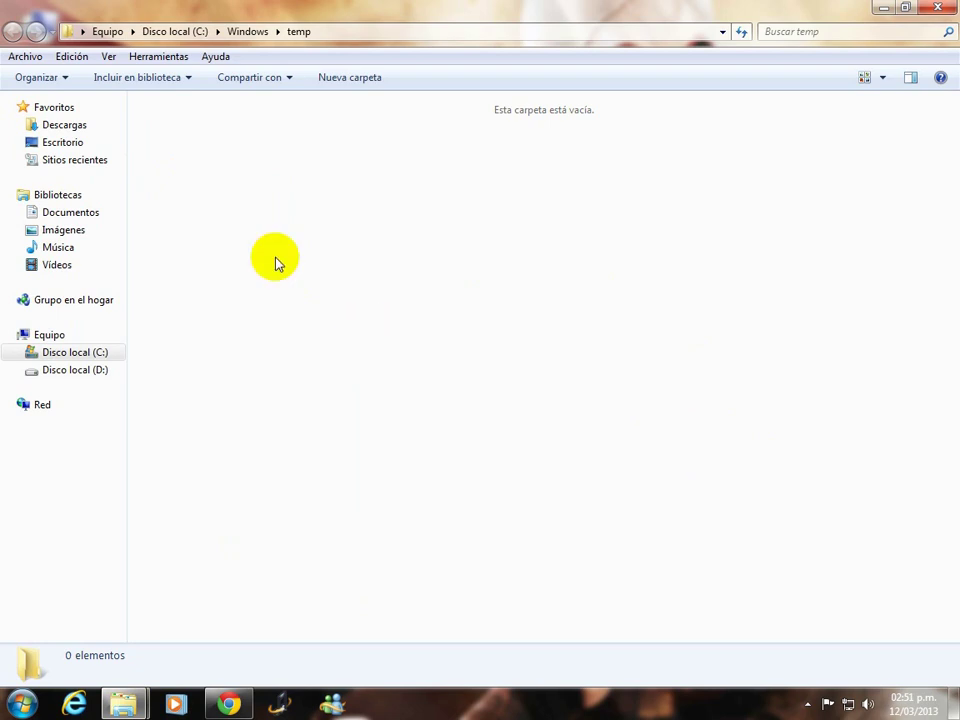
left_click_drag(280, 258, 452, 291)
right_click(450, 292)
left_click(450, 288)
key("Menu")
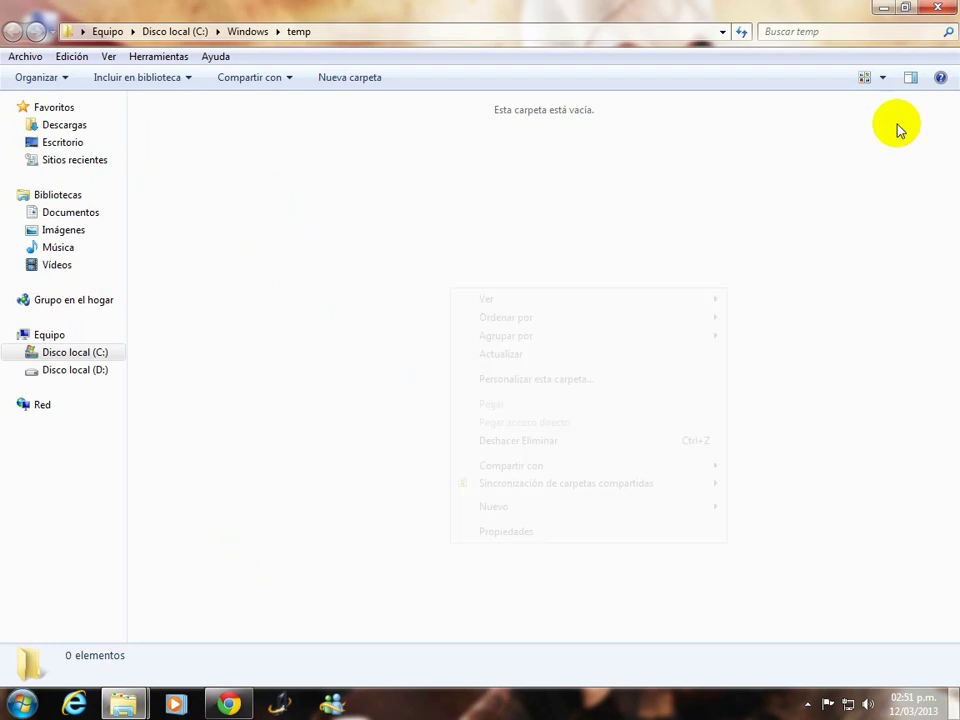
key("Escape")
left_click(882, 7)
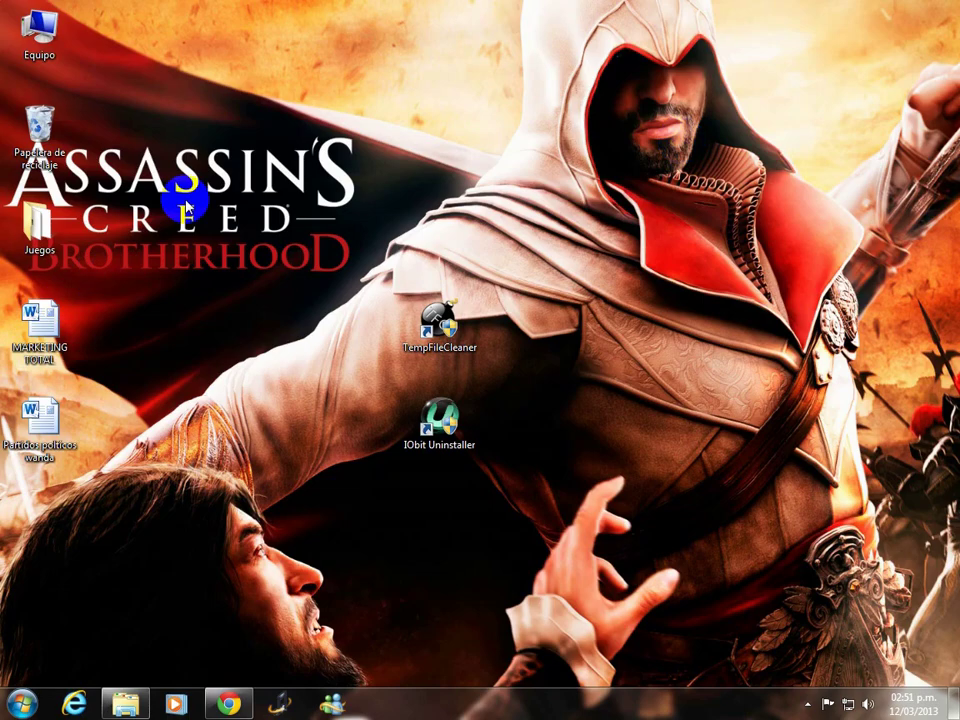
left_click_drag(272, 150, 497, 450)
left_click_drag(462, 247, 703, 588)
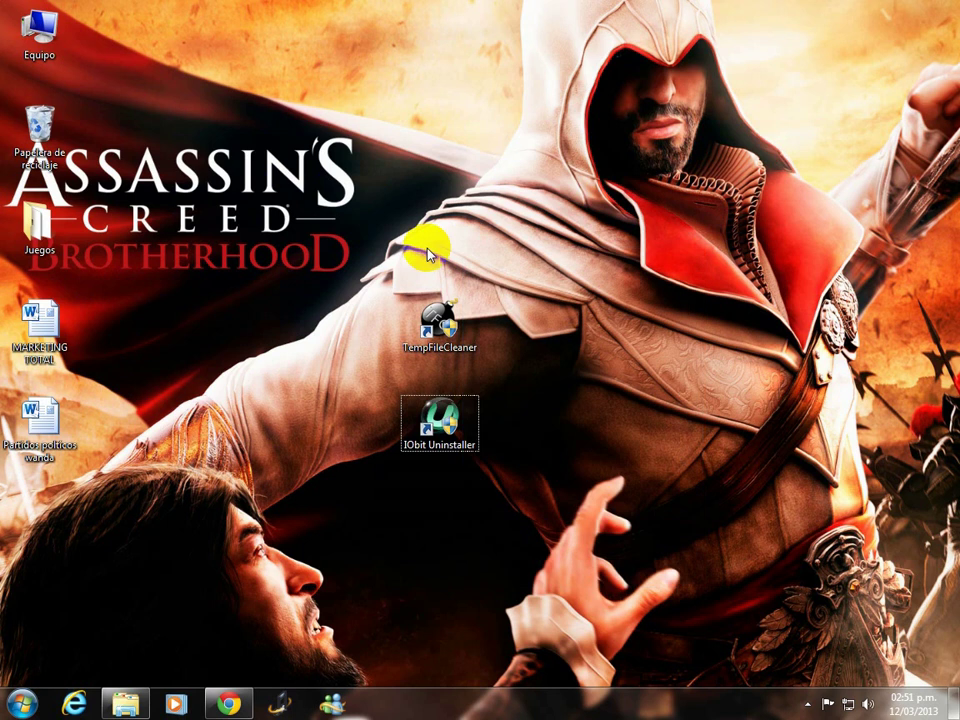
left_click_drag(528, 614, 630, 296)
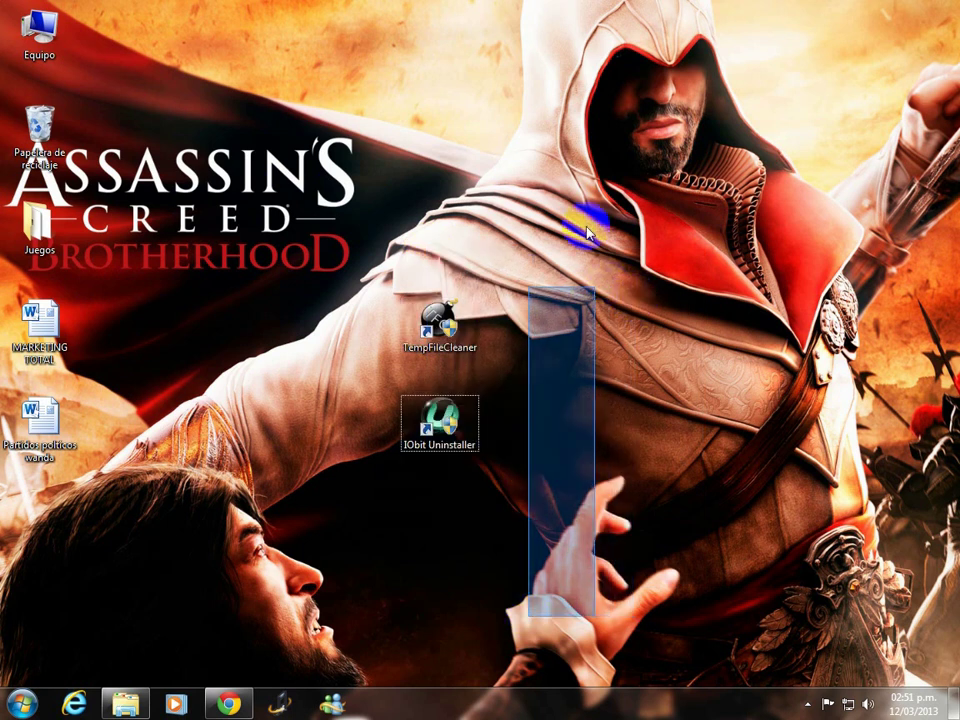